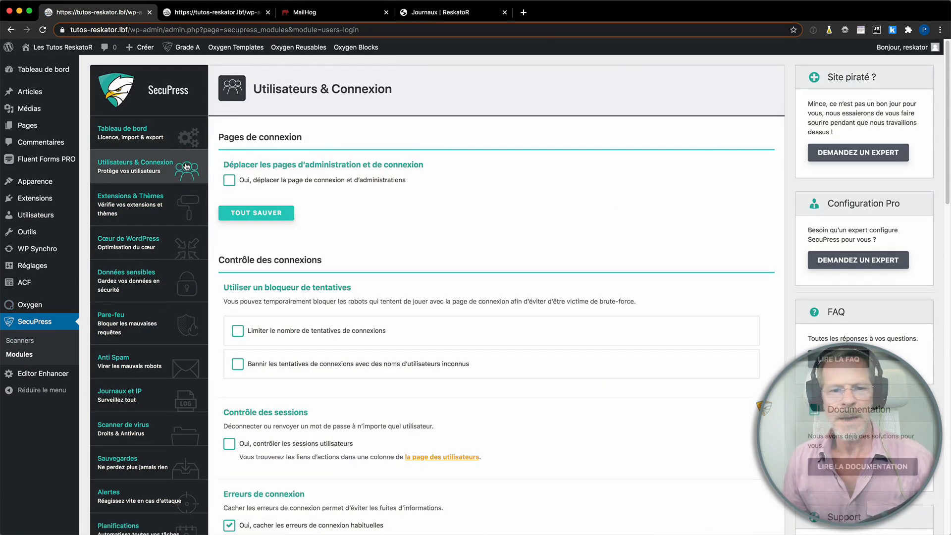
Enable moving the login and admin pages, set the new login page to connexion-secrete with the standard error message, and save
click(230, 181)
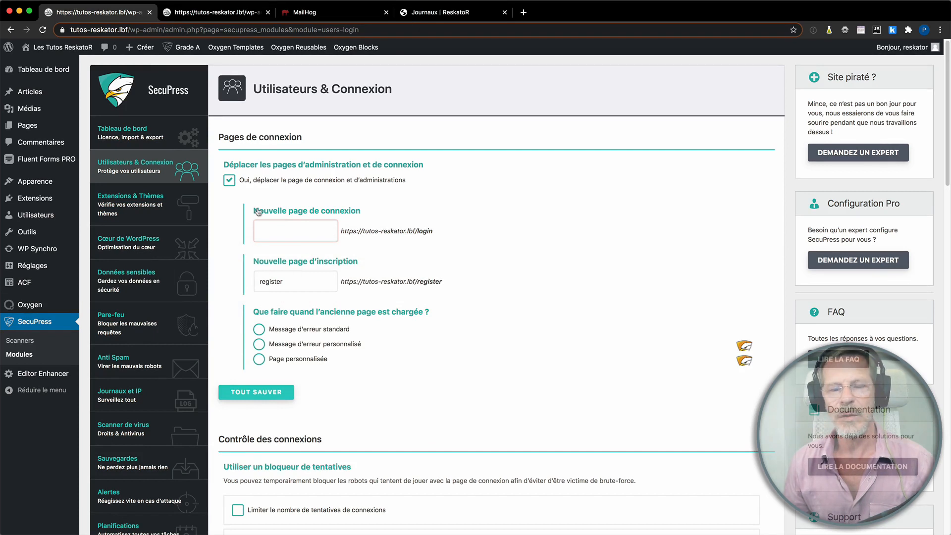
click(266, 232)
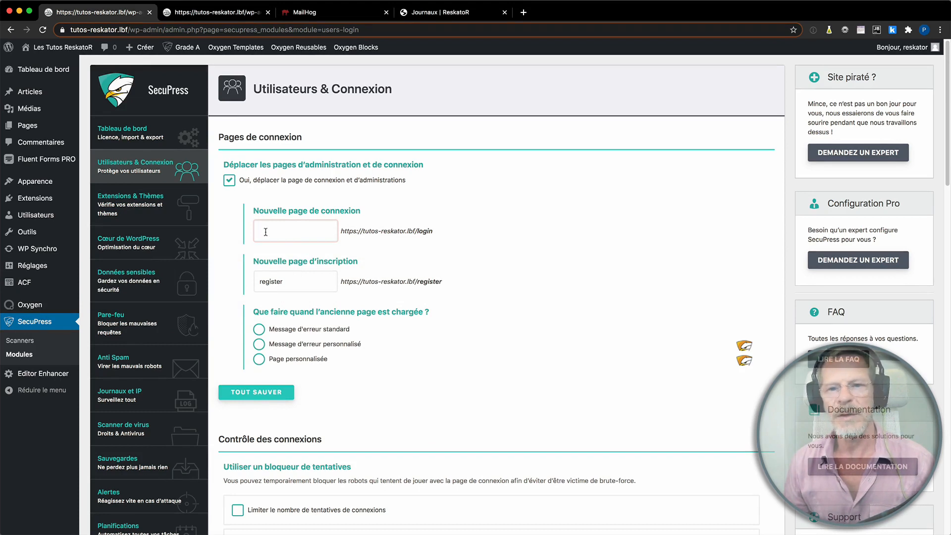
text(conne)
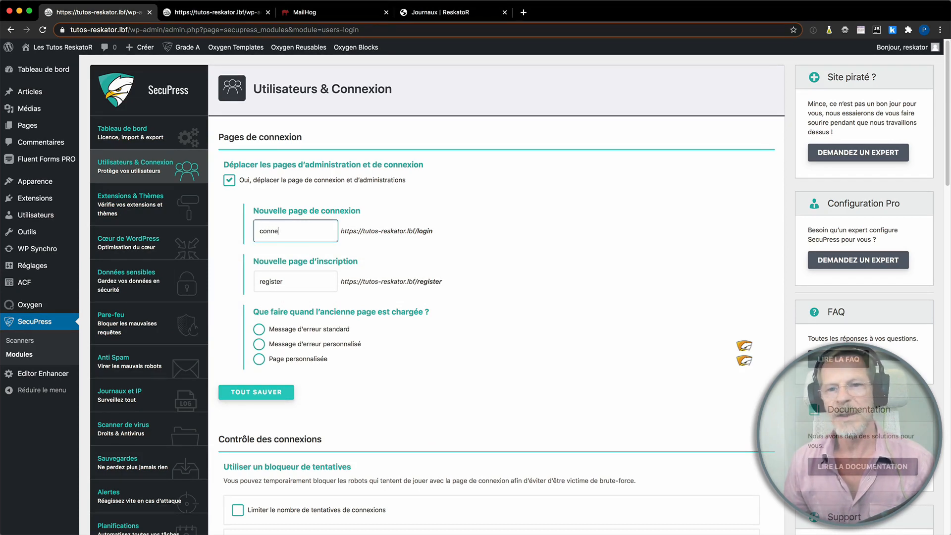
text(xion-secrete)
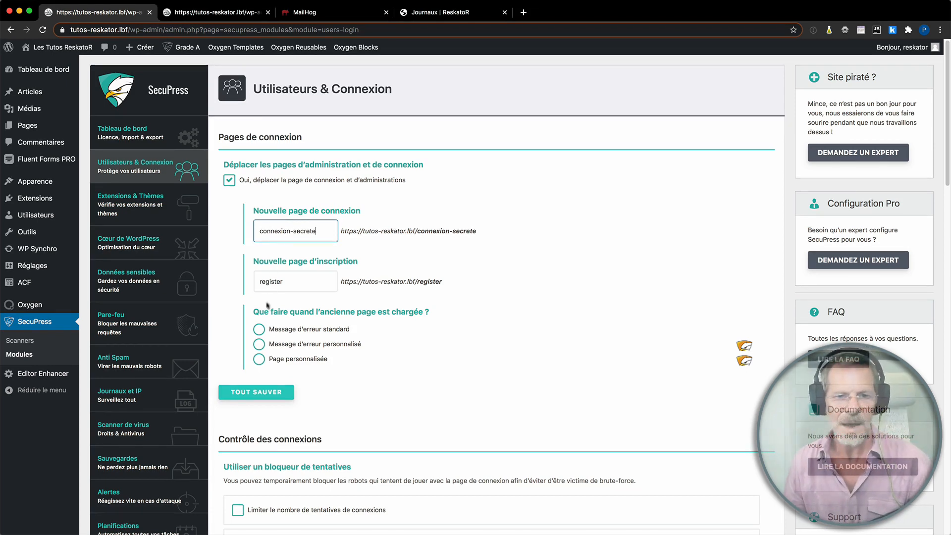
click(260, 330)
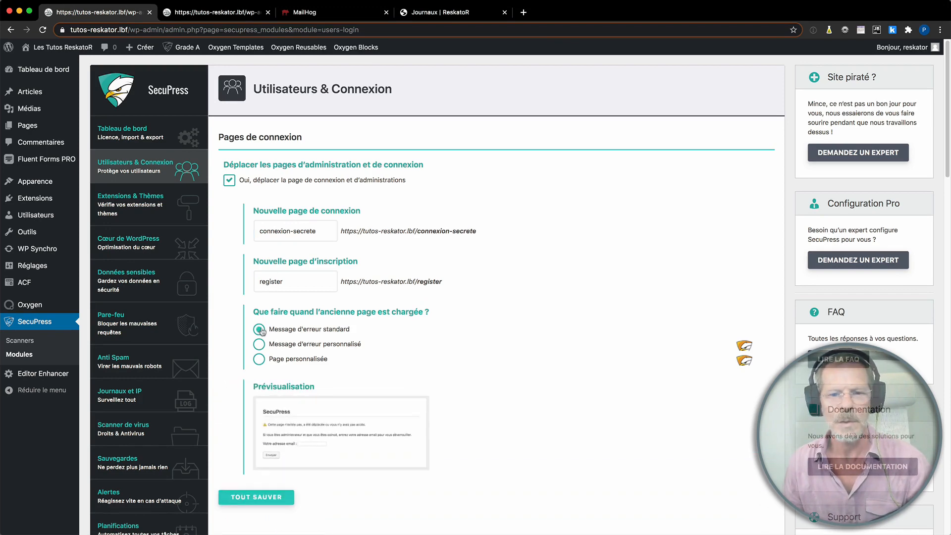
click(257, 498)
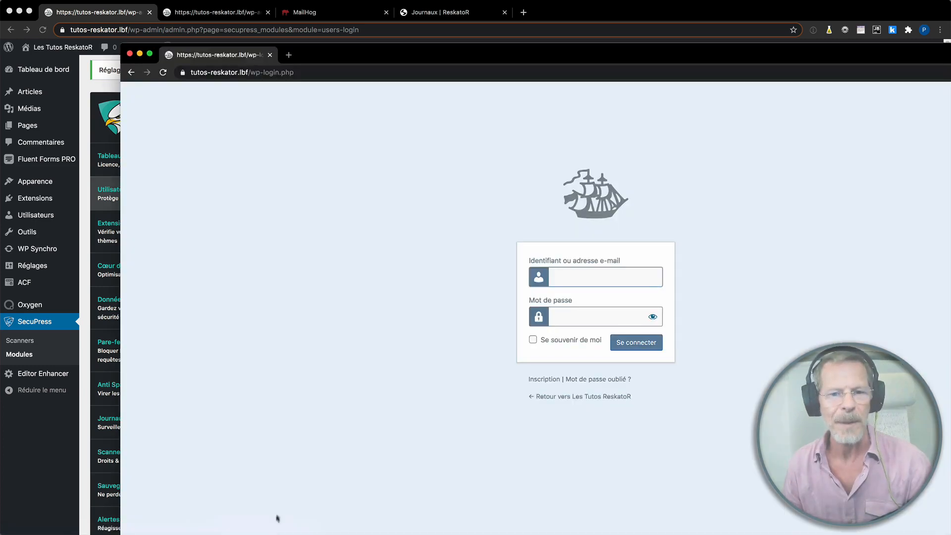
In the other browser window, reload wp-login.php and open tutos-reskator.lbf/connexion-secrete/ to test the moved login page
click(163, 72)
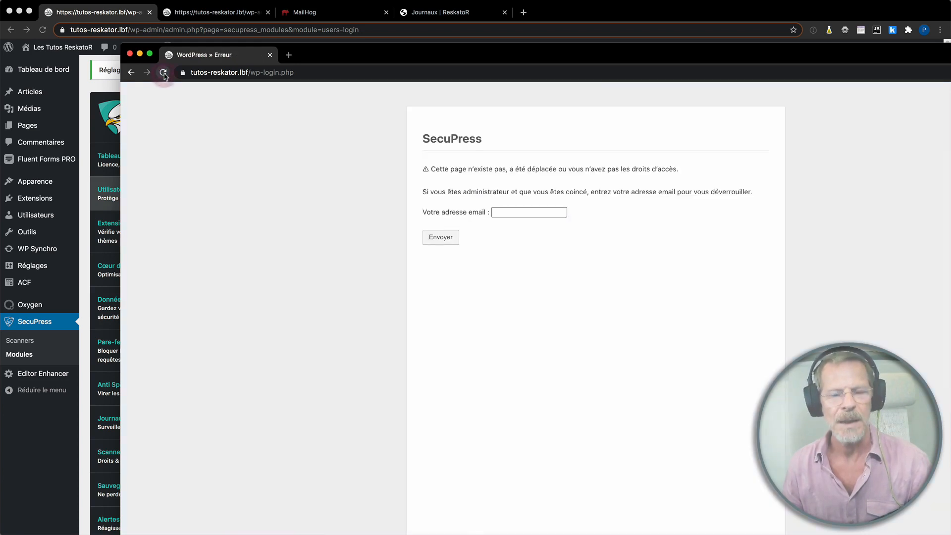
drag(275, 73, 341, 77)
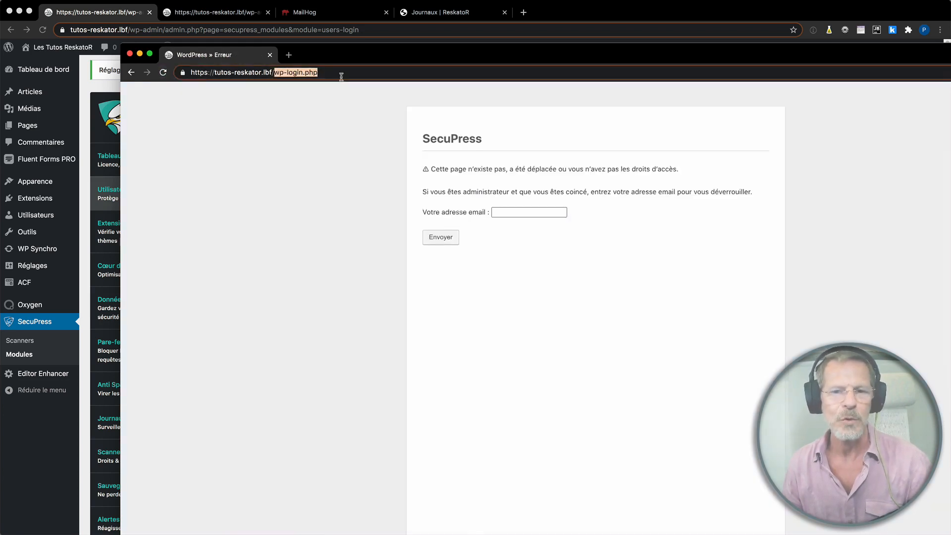
text(connexion-secrete/)
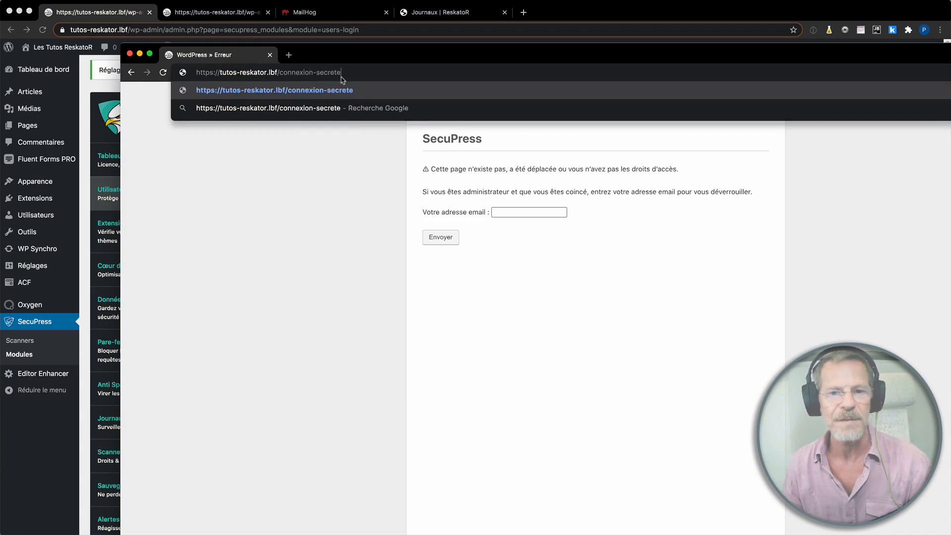
key(Return)
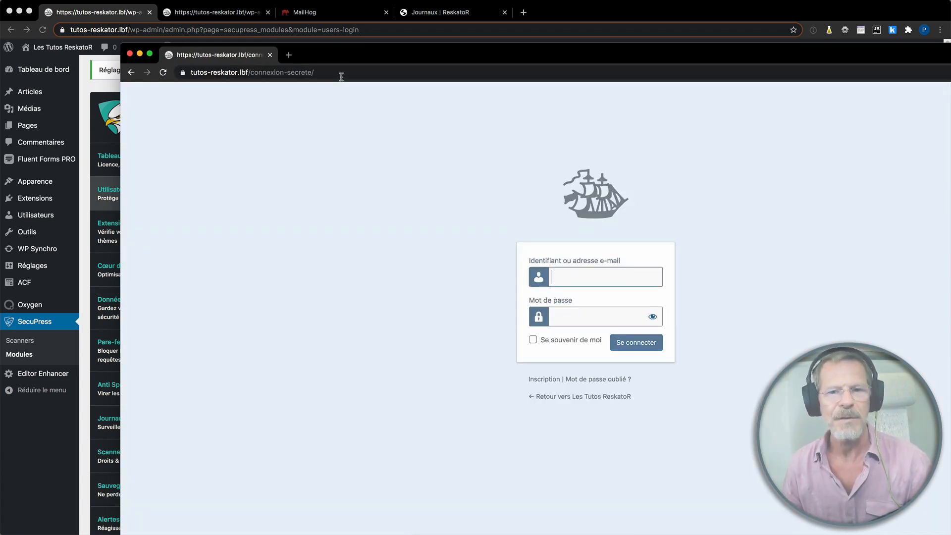
click(139, 20)
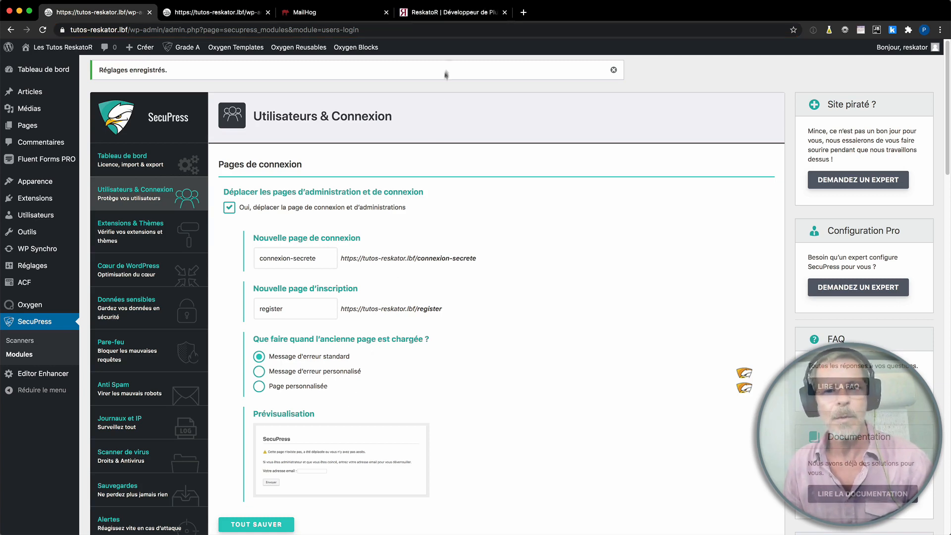
Examine the customised login and registration page addresses on the reskator.fr site, ending on its home page
click(455, 12)
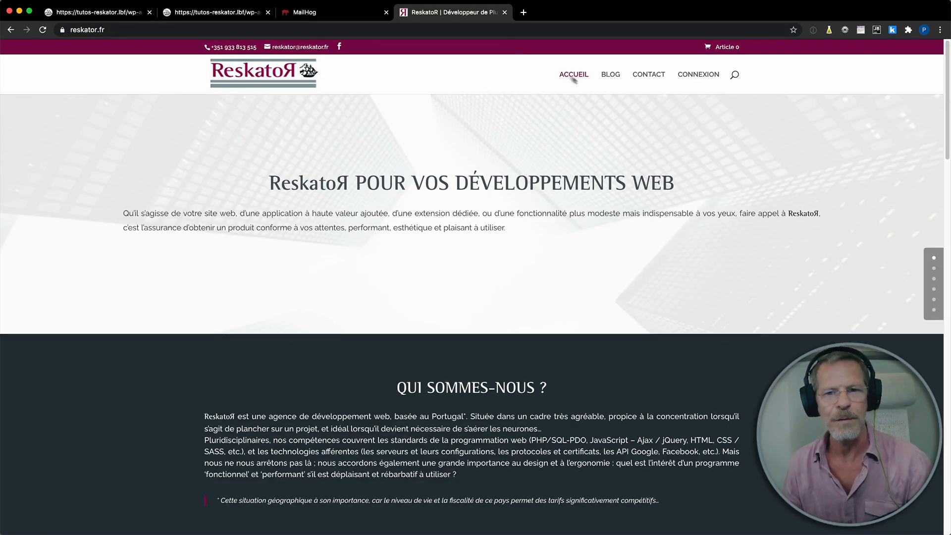
click(698, 79)
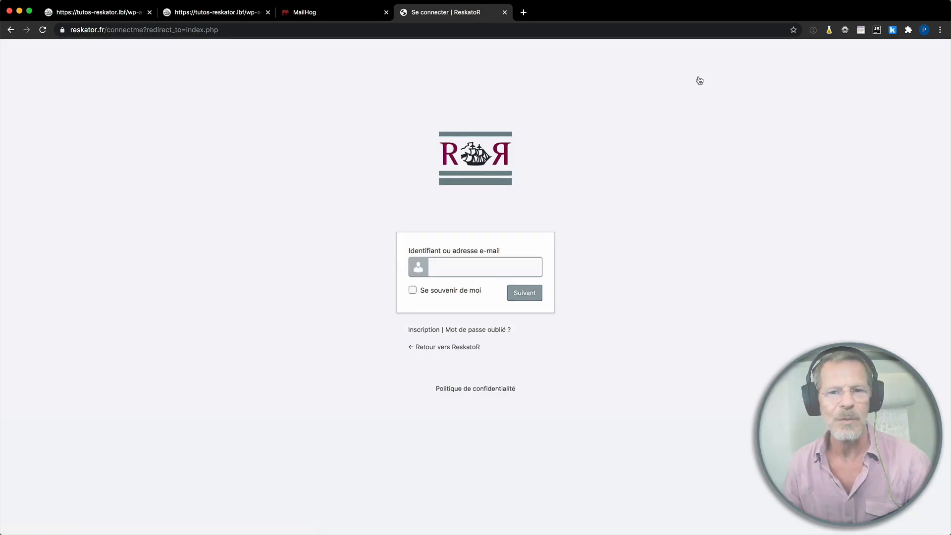
click(425, 330)
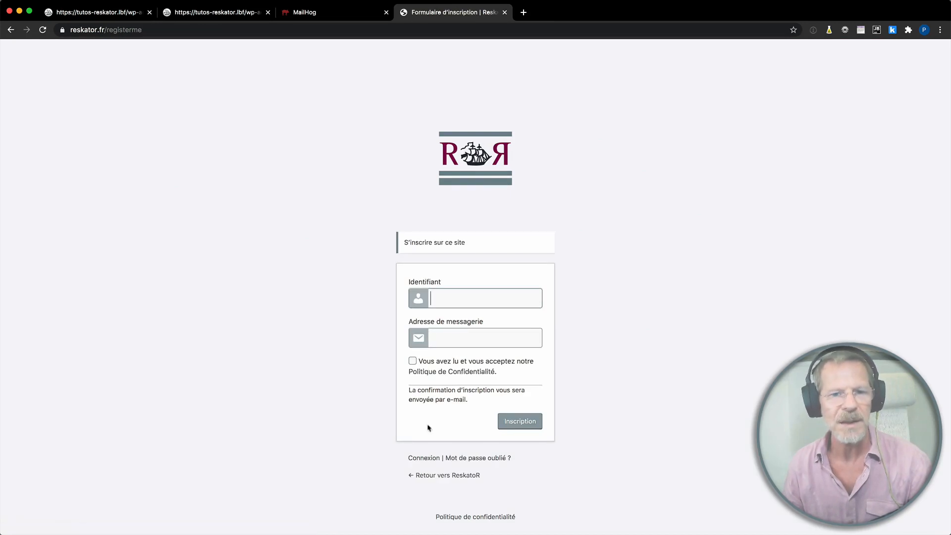
click(429, 455)
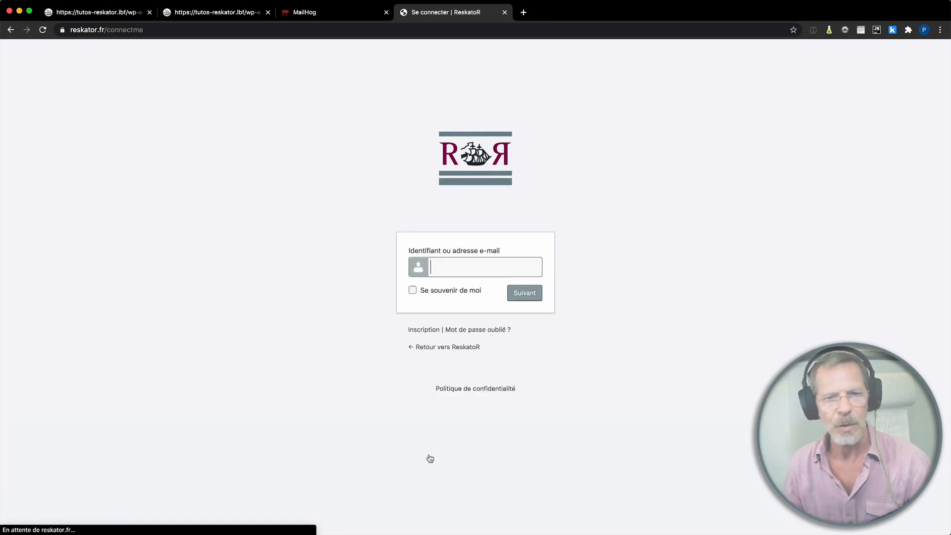
click(444, 348)
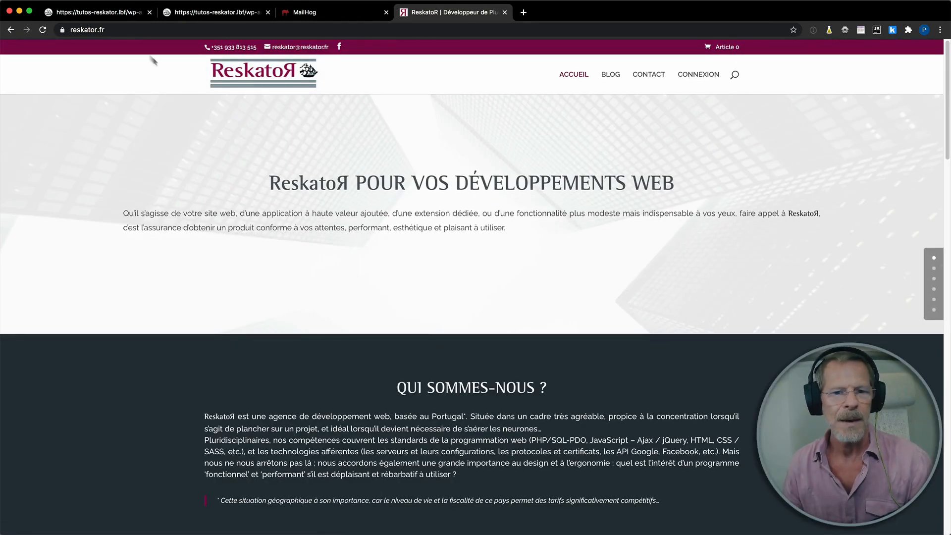
Back in the SecuPress settings, choose Page personnalisée as the response when the old login page is loaded, and save
click(110, 13)
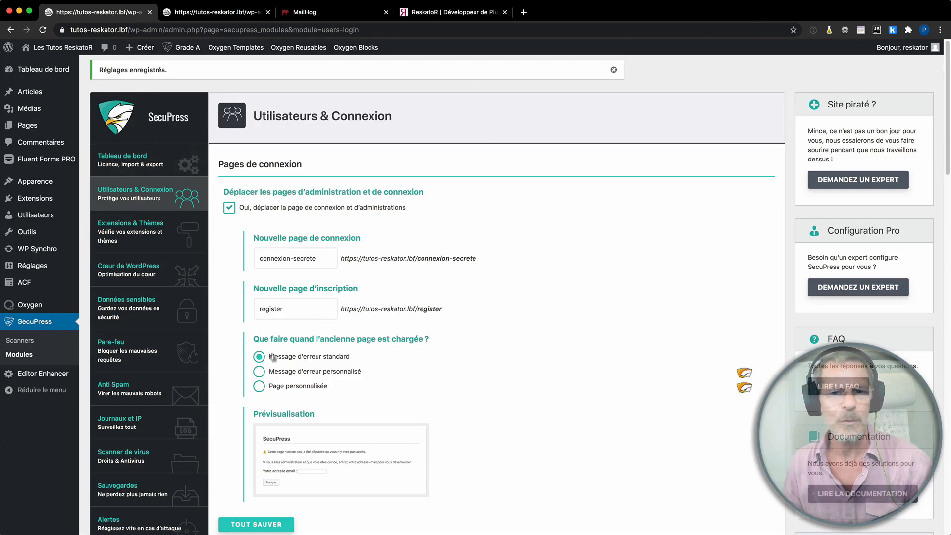
click(260, 386)
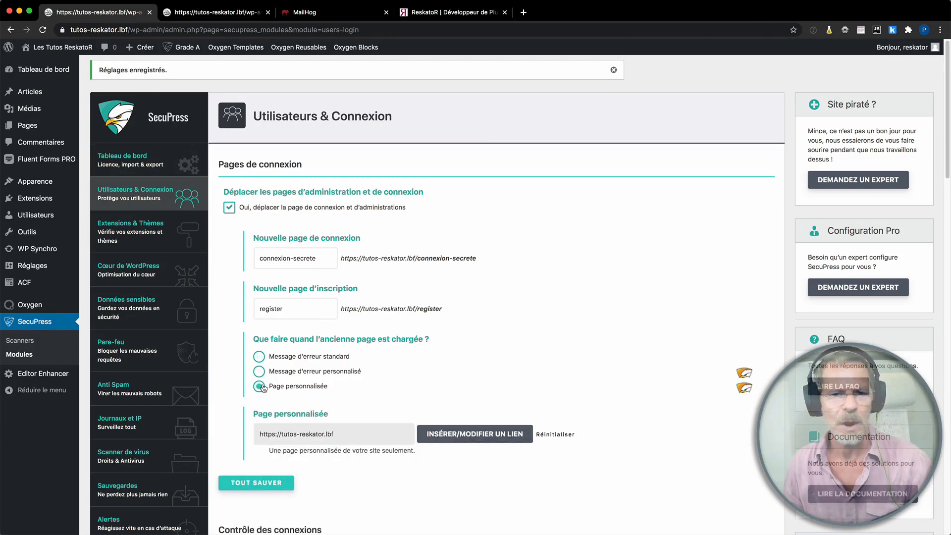
click(250, 483)
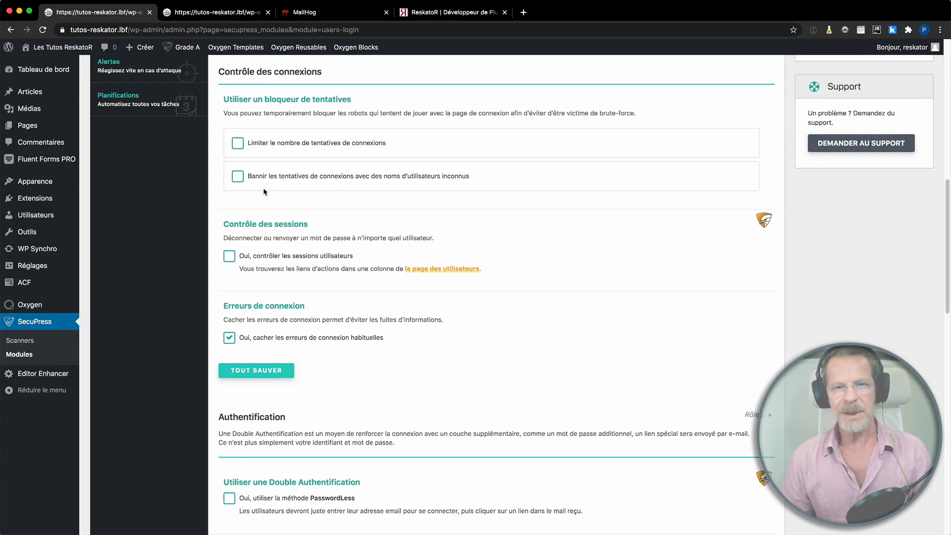
Enable limiting the number of login attempts, with a ban after 6 attempts lasting 10 minutes
click(238, 143)
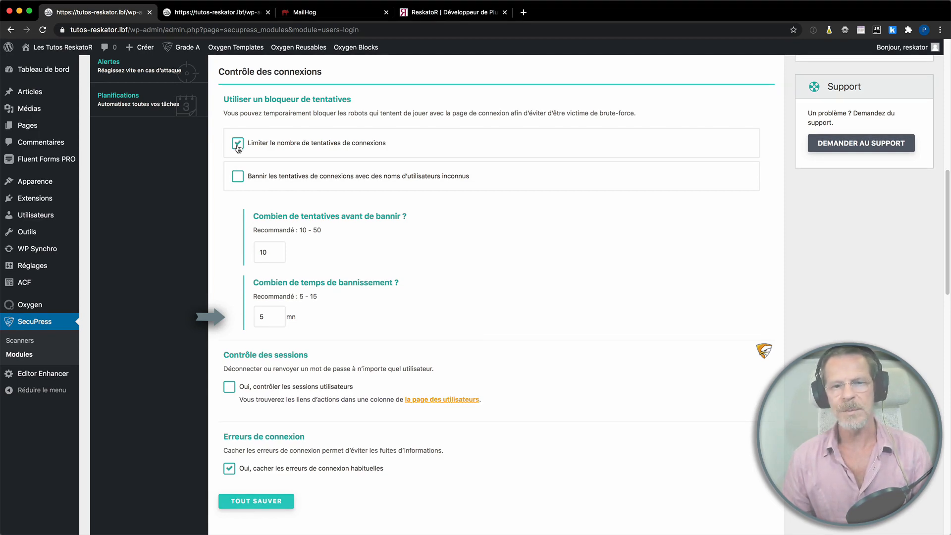
click(277, 254)
click(277, 255)
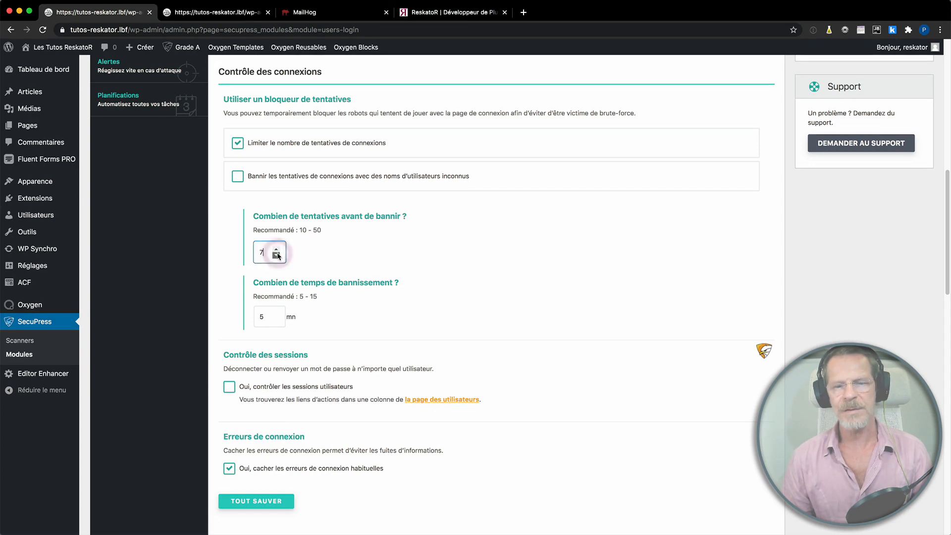
click(277, 254)
click(277, 254)
click(276, 313)
click(277, 314)
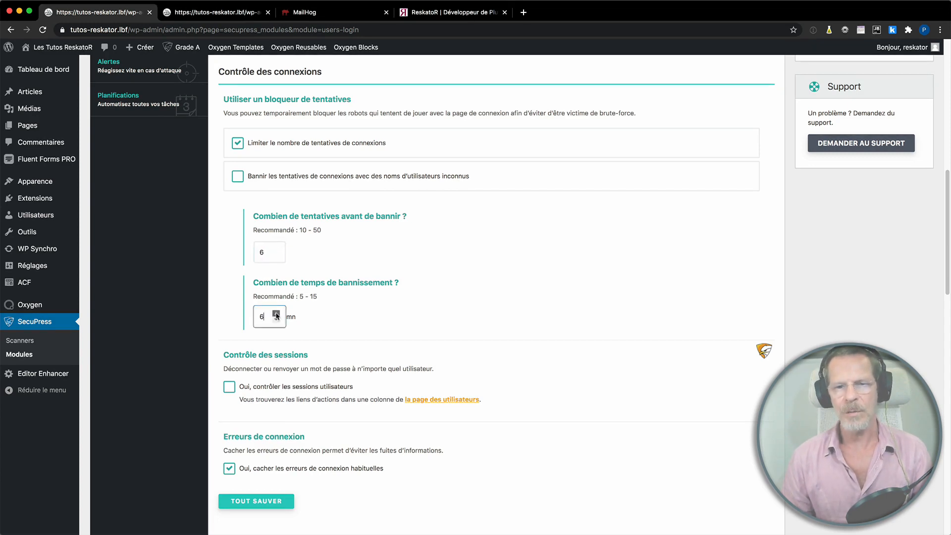
click(276, 314)
click(277, 314)
click(276, 314)
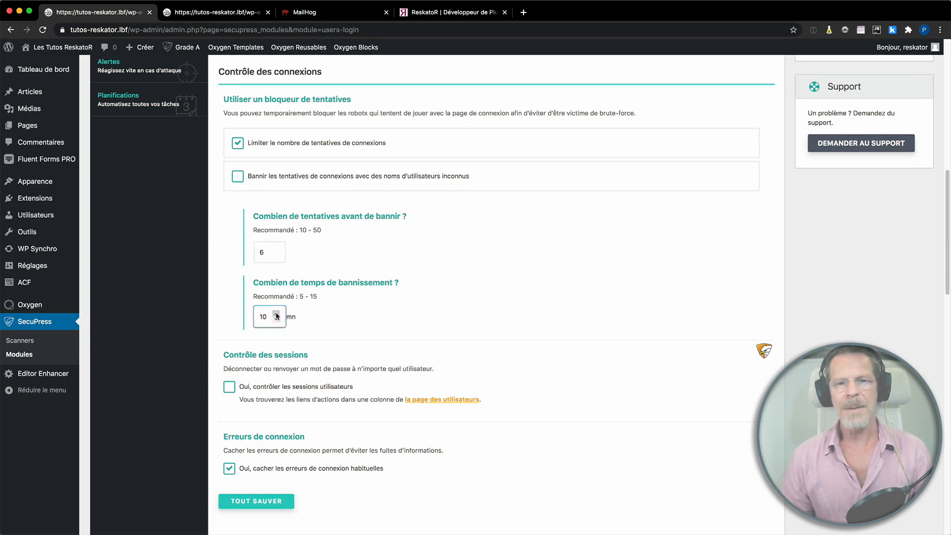
click(345, 332)
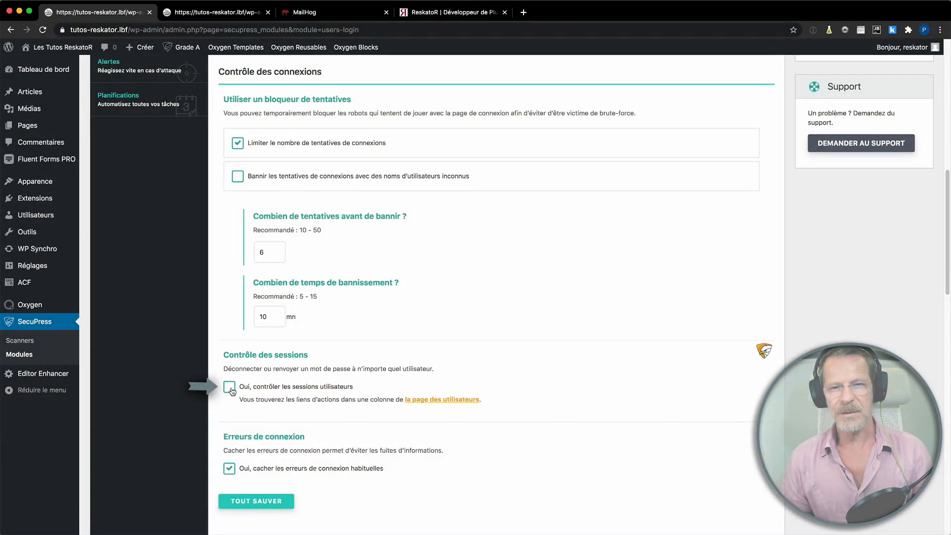
Enable user session control, disable hiding of the usual login errors, and save the settings
click(230, 387)
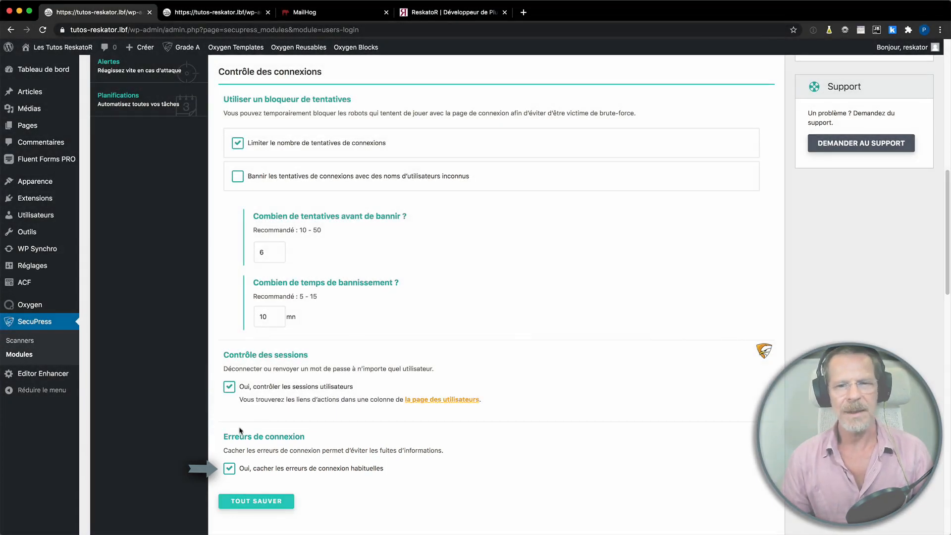
click(230, 469)
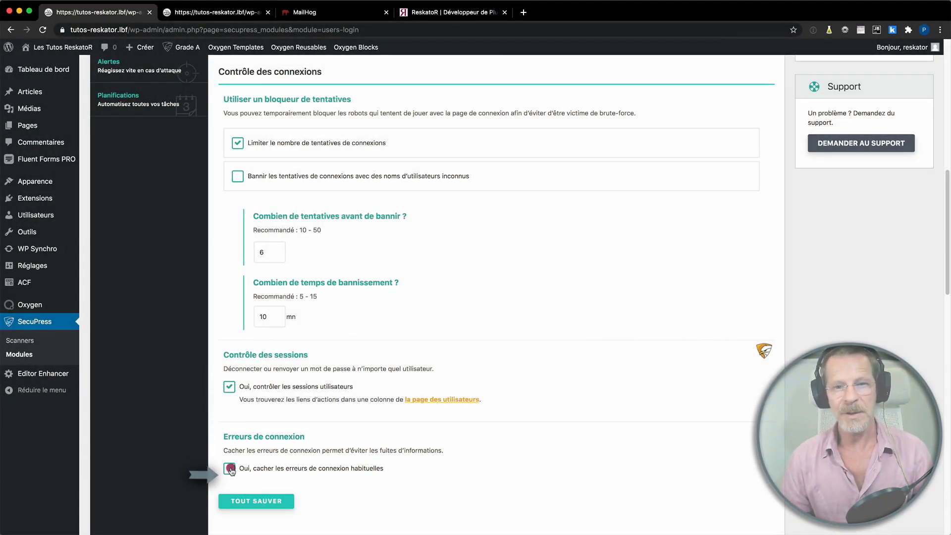
click(256, 501)
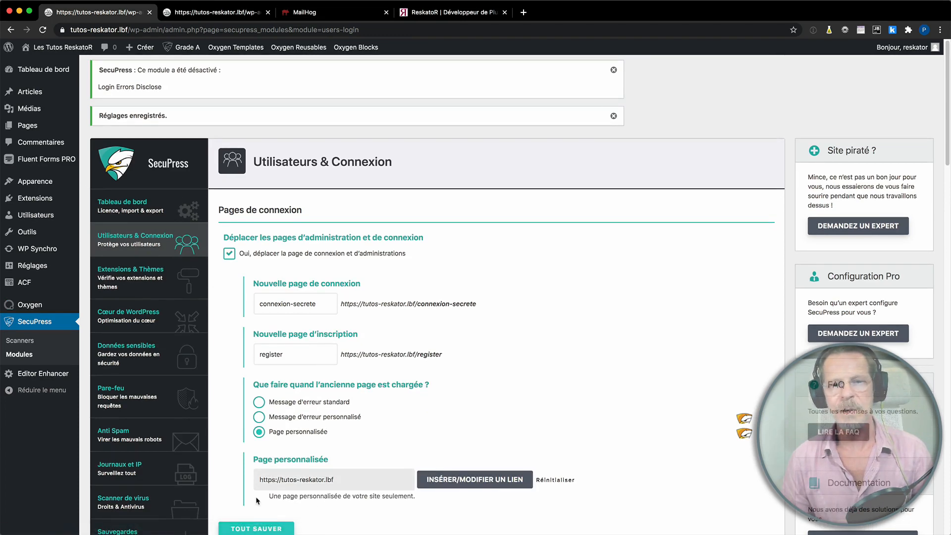
In the WordPress users list, destroy all sessions of the lambda subscriber and the administrator's other sessions
click(237, 16)
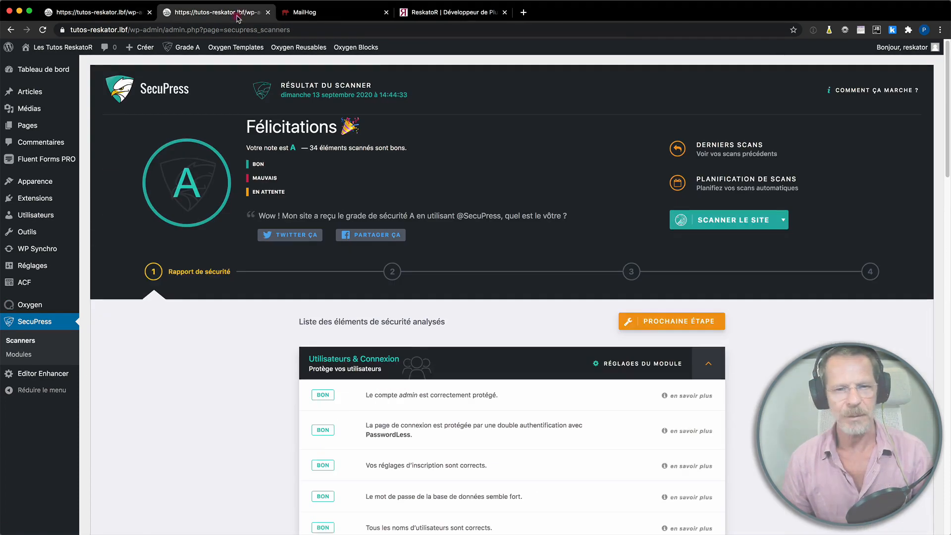
click(48, 216)
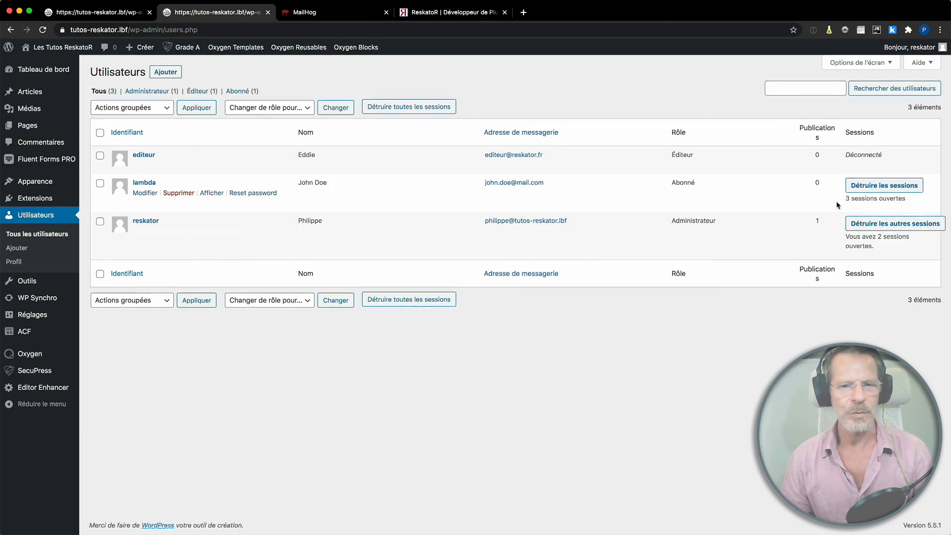
click(858, 187)
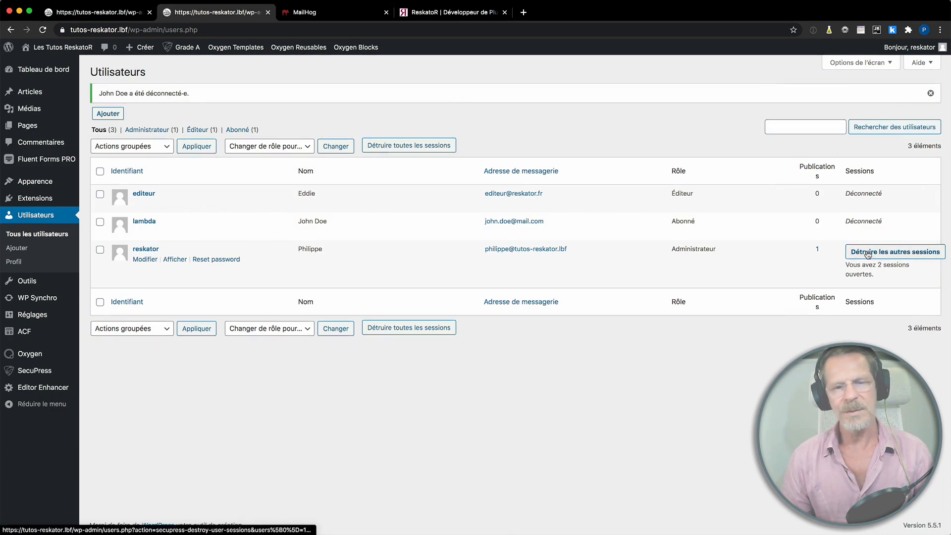
click(868, 252)
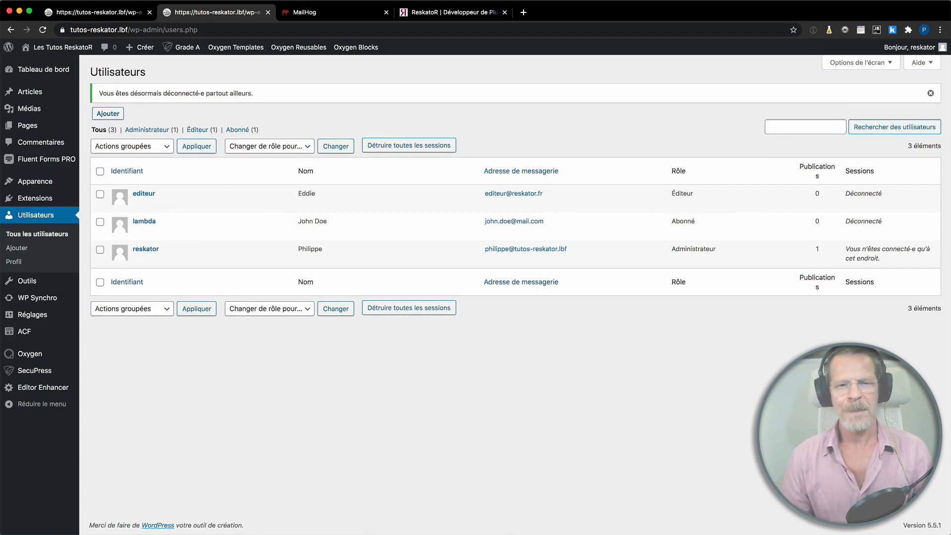
In the private window's secret login page, try to log in as lambda with an incorrect account password
key(super+grave)
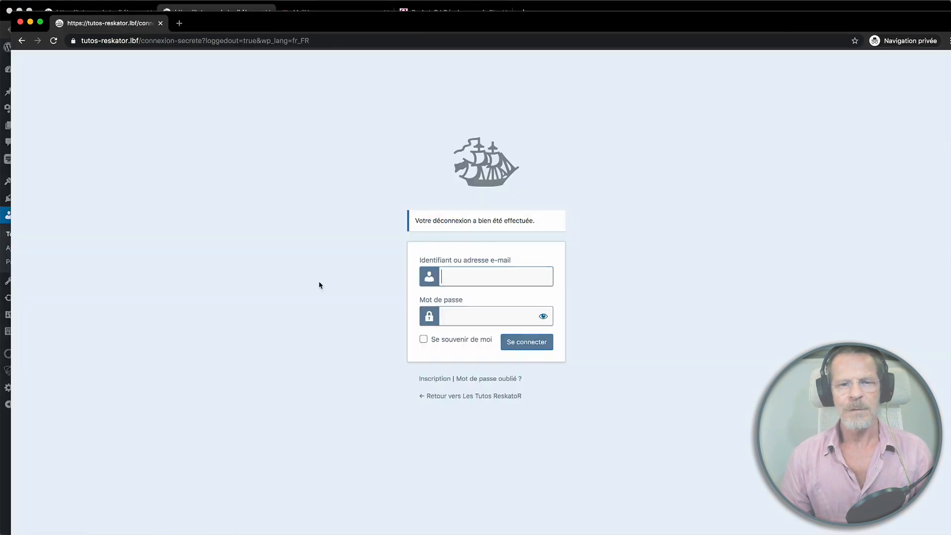
click(508, 270)
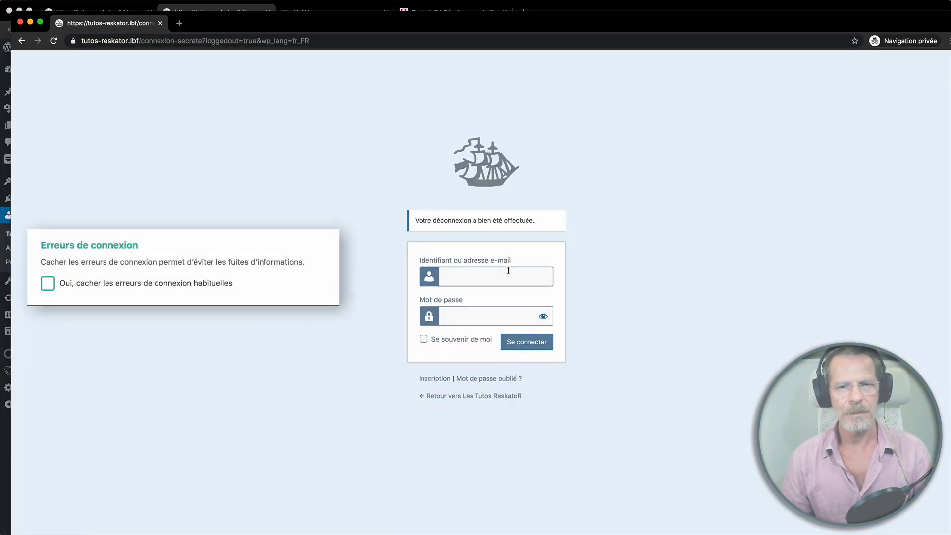
text(lambda)
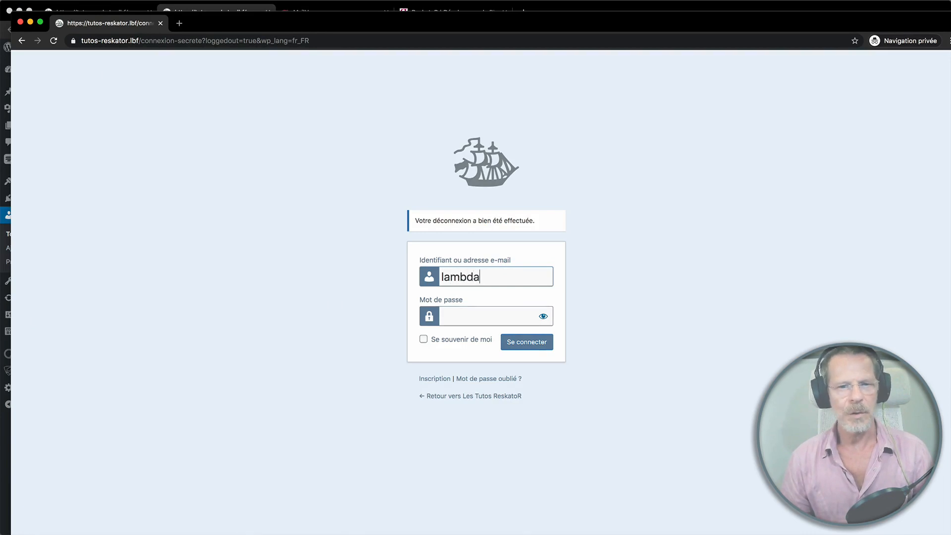
key(Tab)
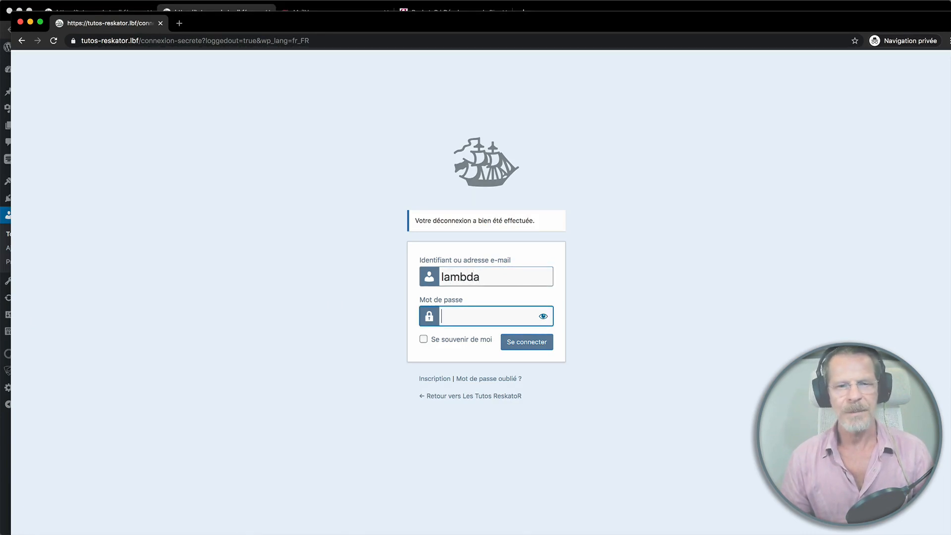
text(••••••••••)
key(Tab)
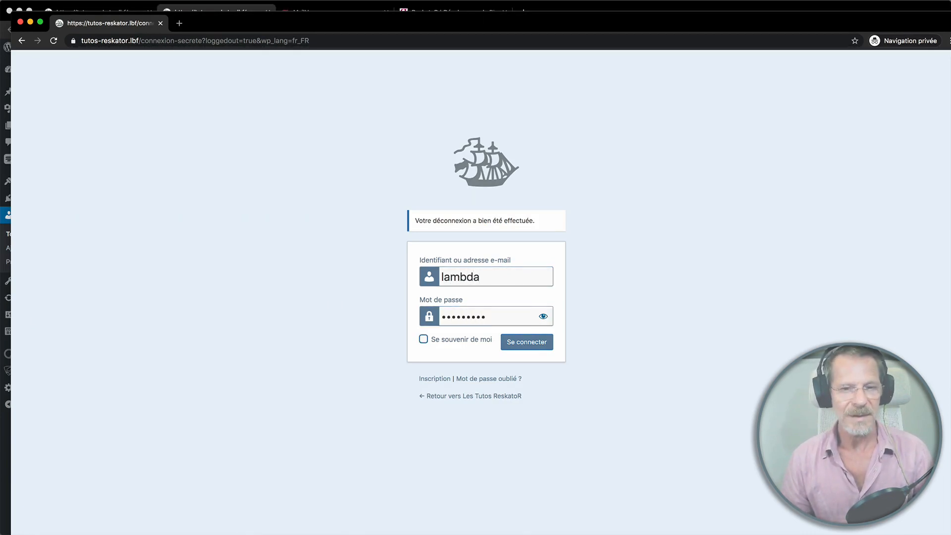
key(Return)
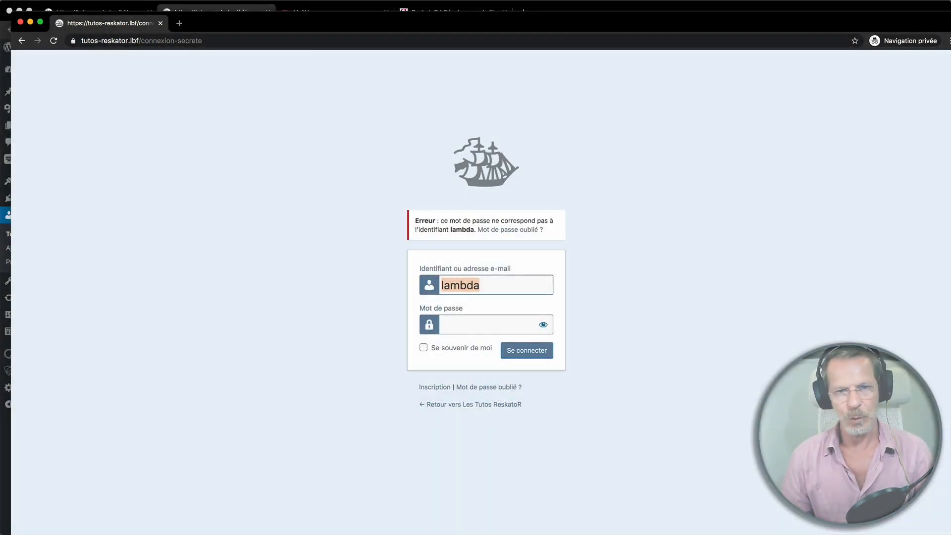
Try to log in with the unknown username toto and an arbitrary account password
text(toto)
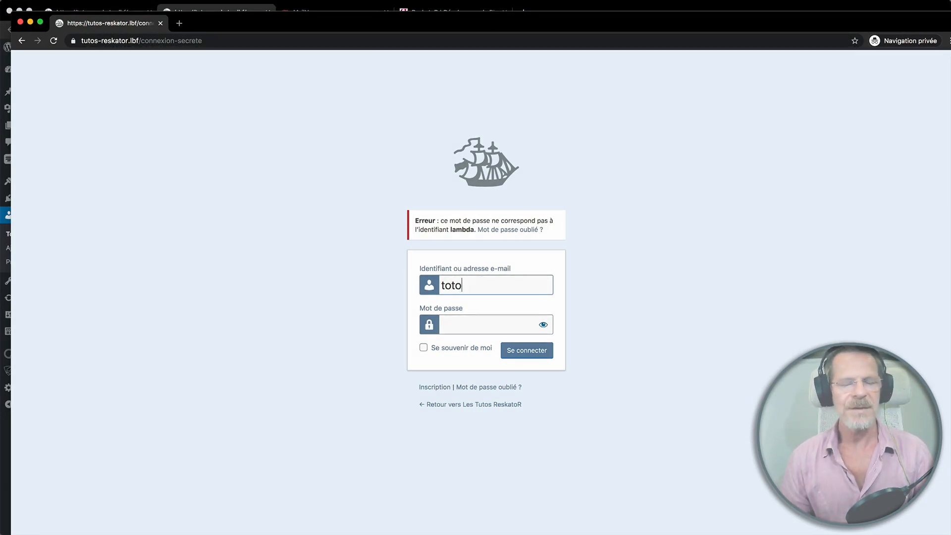
key(Tab)
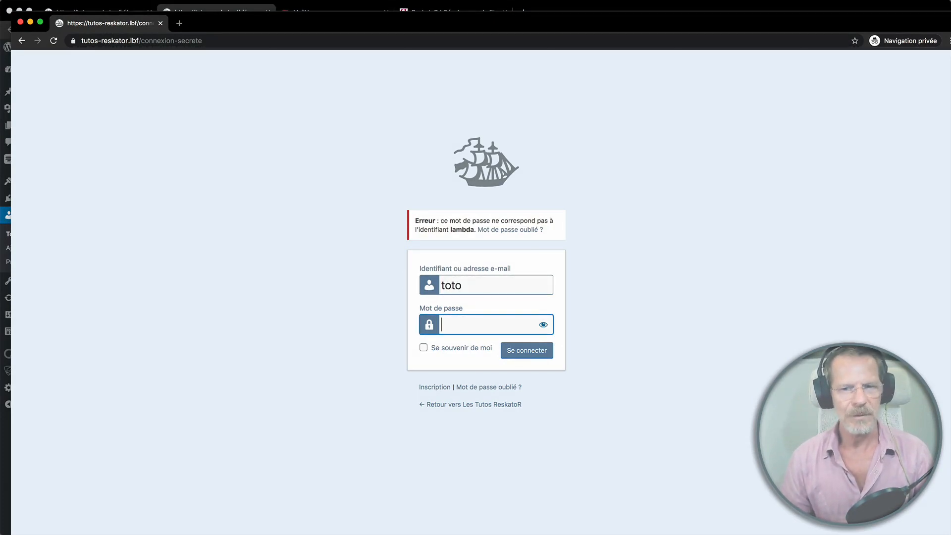
text(•••••••••••)
key(Tab)
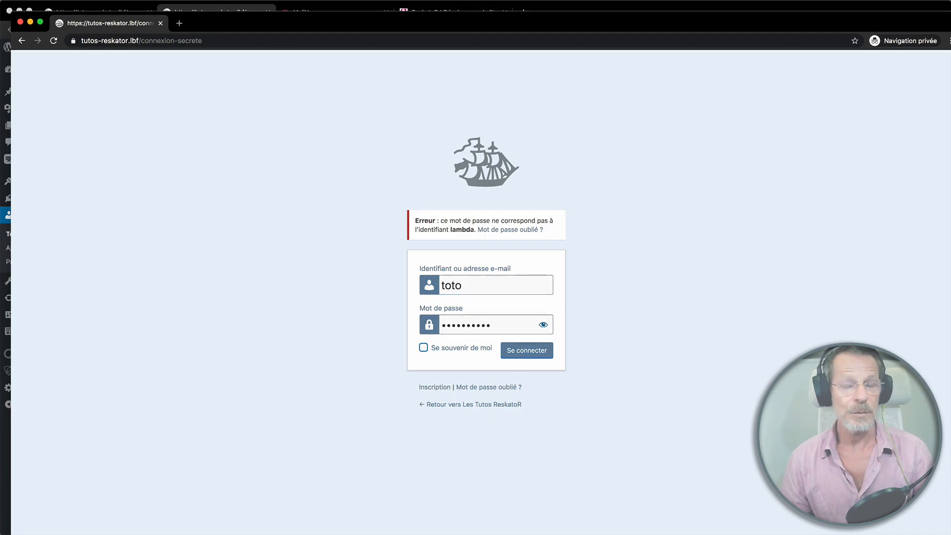
key(Return)
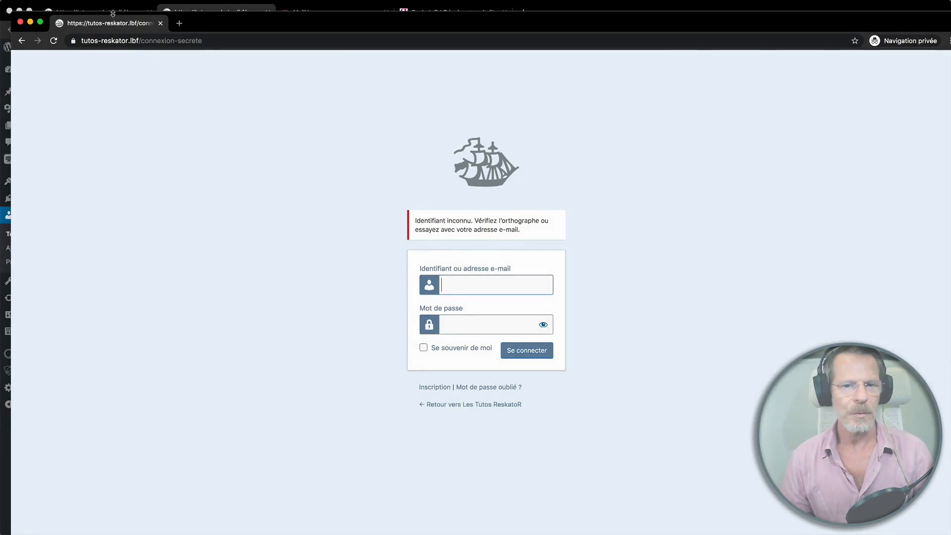
Back in the SecuPress login settings, enable hiding of the usual login errors and save everything
click(113, 13)
scroll(300, 323, down, 10)
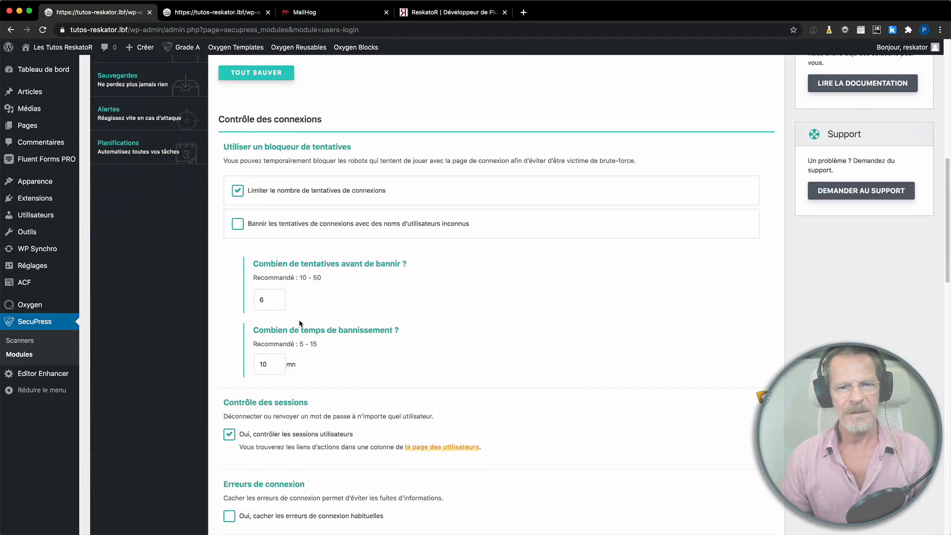
scroll(300, 324, down, 2)
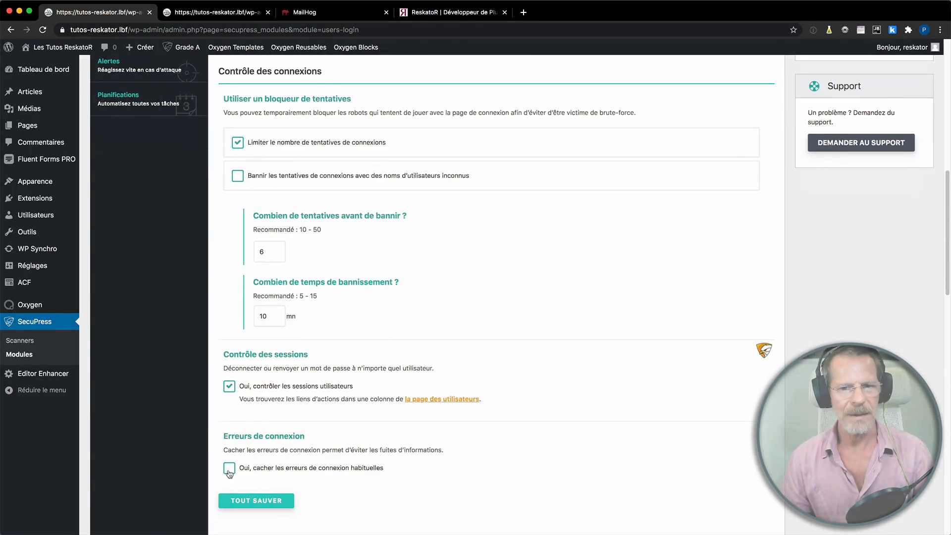
click(229, 470)
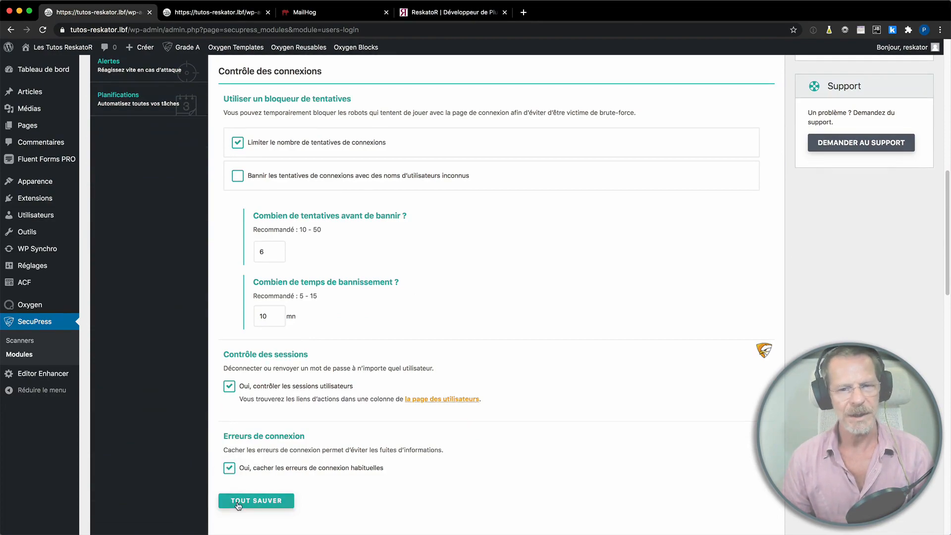
click(238, 502)
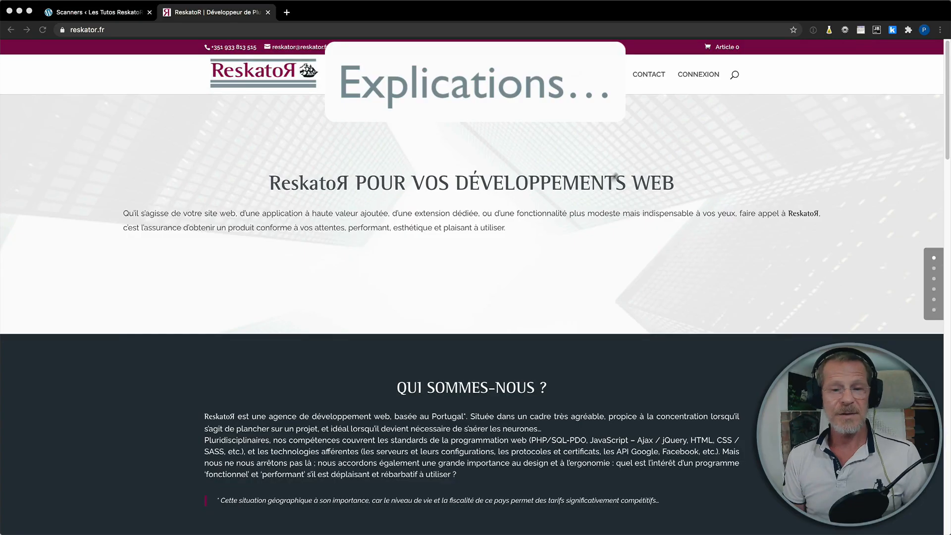
On reskator.fr, request a passwordless login for the identifier reskator and follow the login link in the received email
click(699, 75)
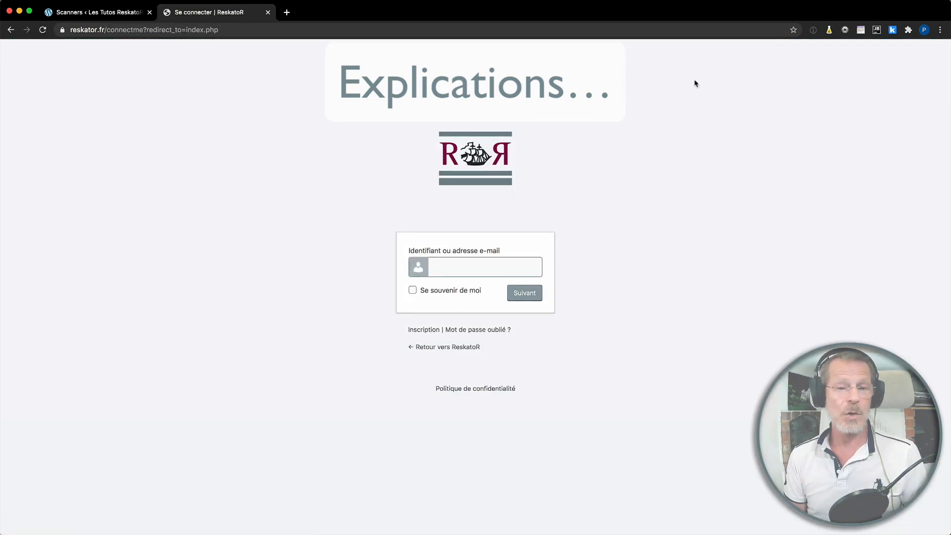
text(reskator)
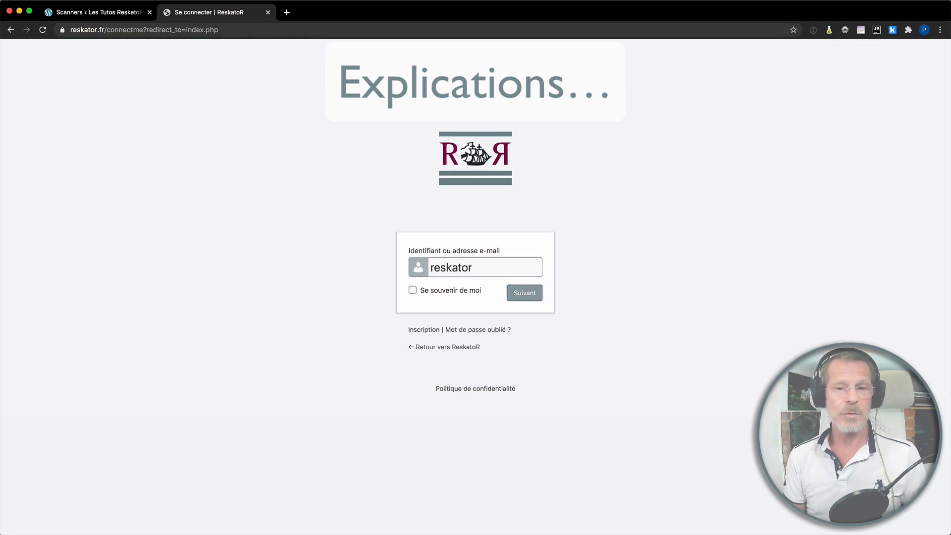
key(Return)
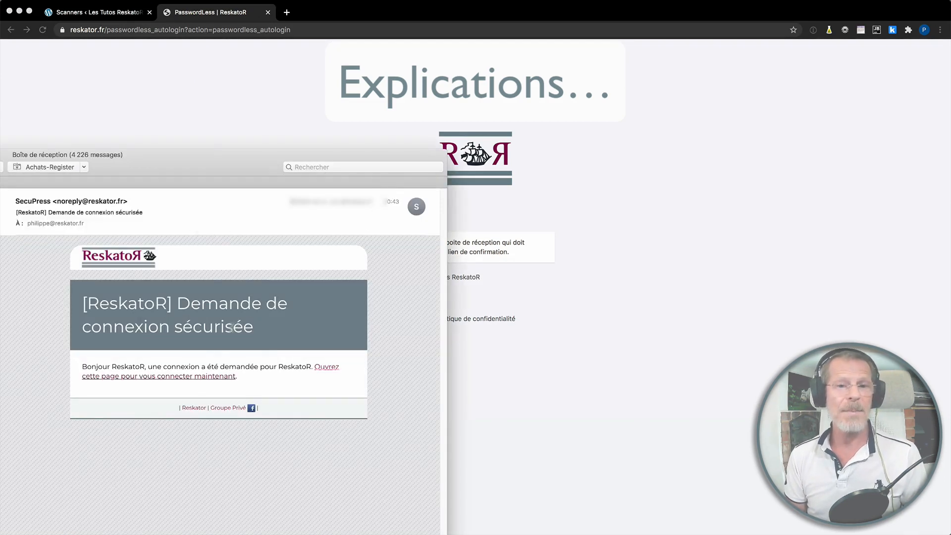
click(174, 380)
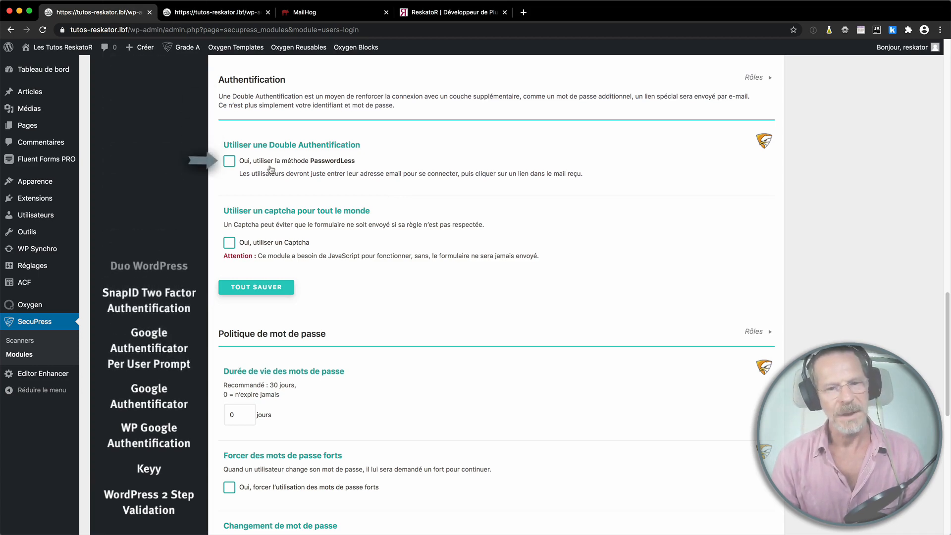
Enable PasswordLess double authentication, show its affected roles, enable the captcha for everyone, and save the settings
click(228, 162)
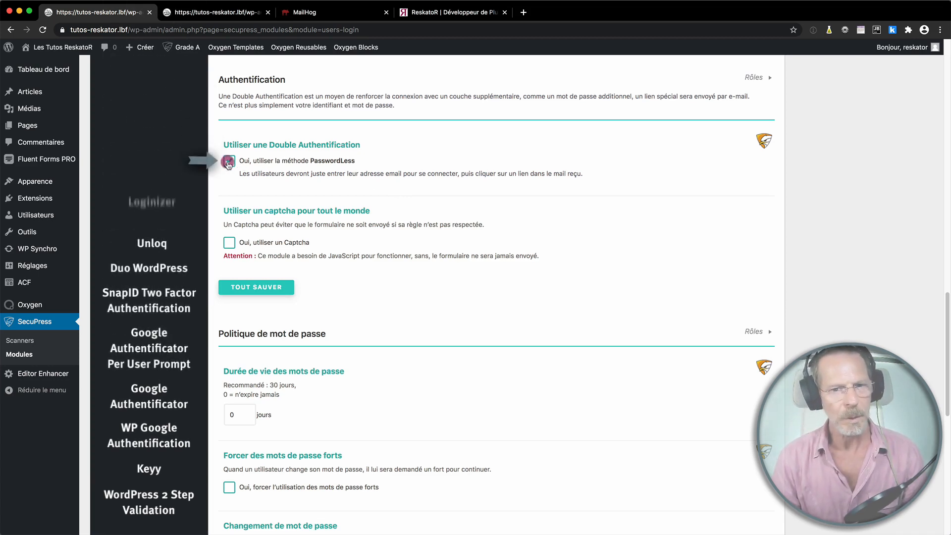
click(753, 80)
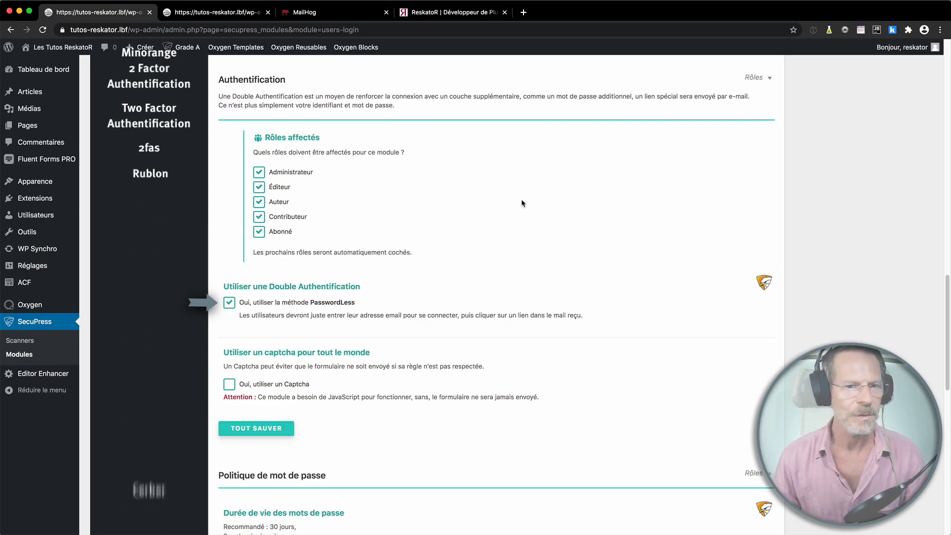
click(229, 384)
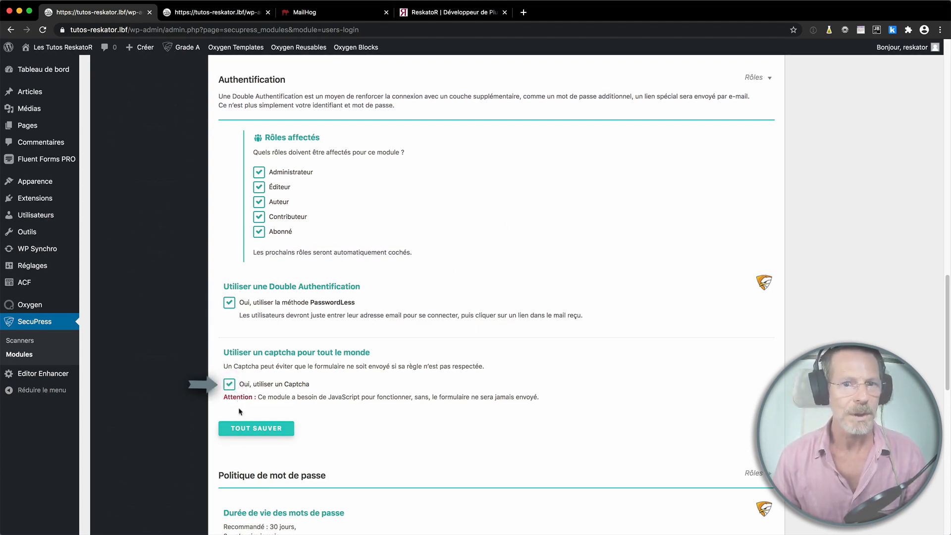
click(240, 428)
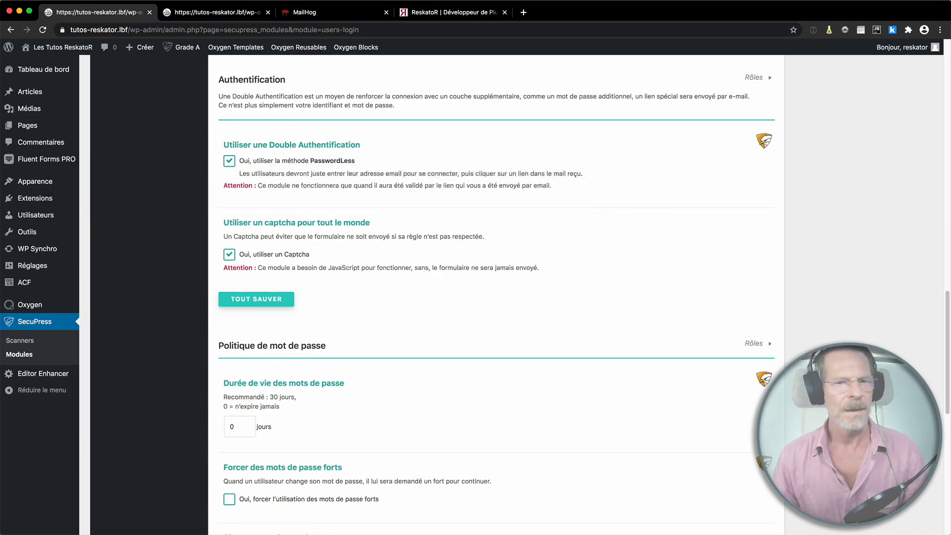
Reload the private window's login page and try to log in as lambda with a password, leaving the human verification unticked
key(super+grave)
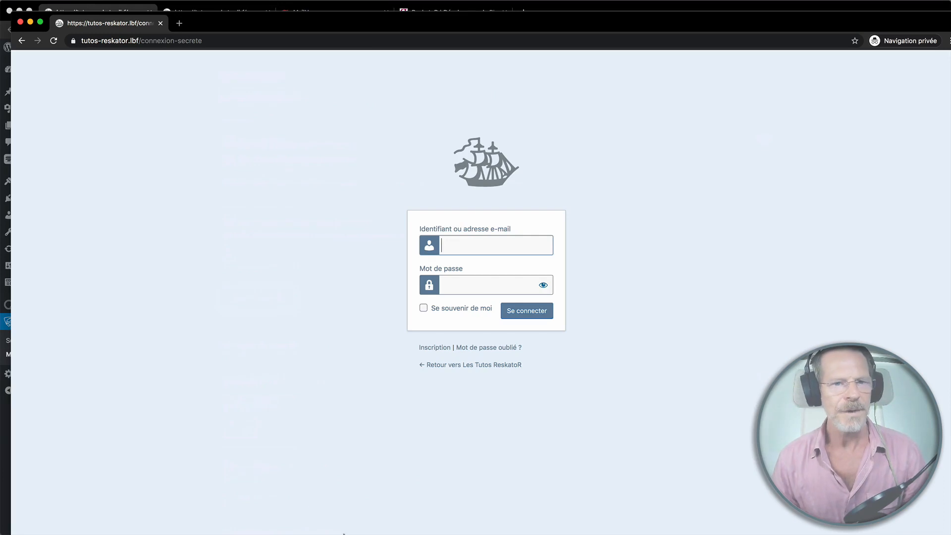
click(53, 42)
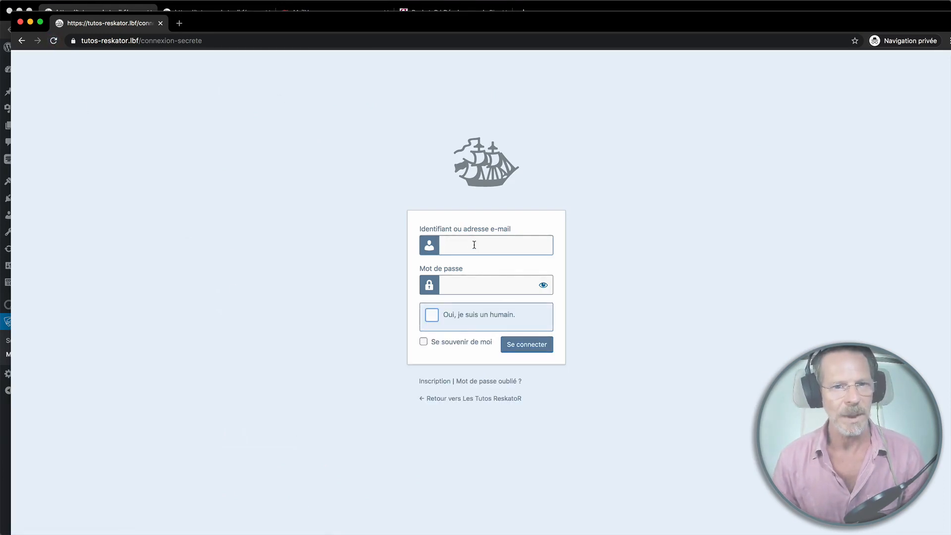
text(lambda)
key(Tab)
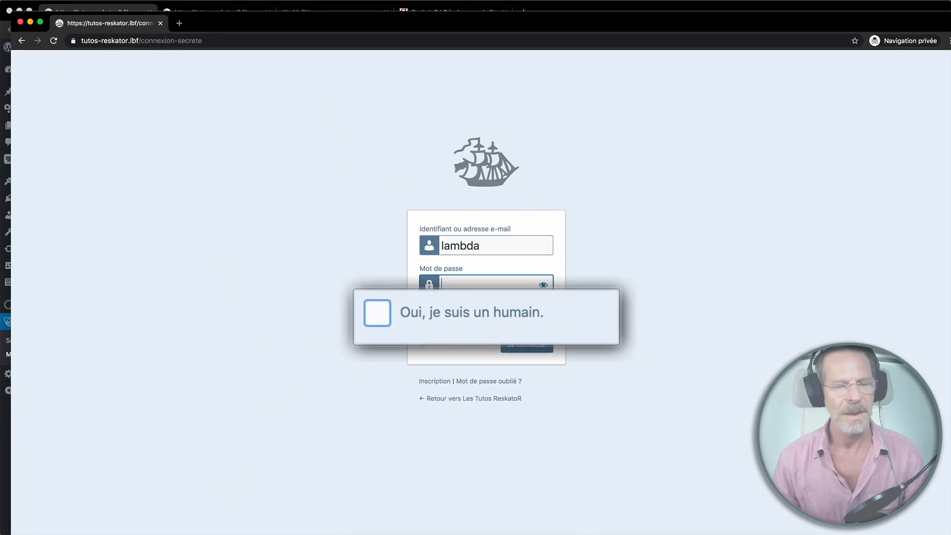
text(••••••••)
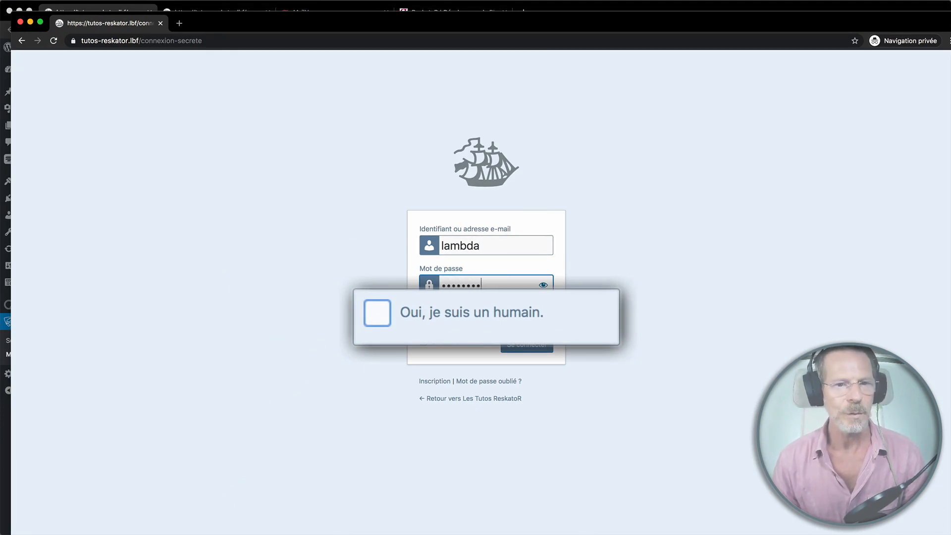
text(••••)
key(Tab)
key(Tab)
key(Tab)
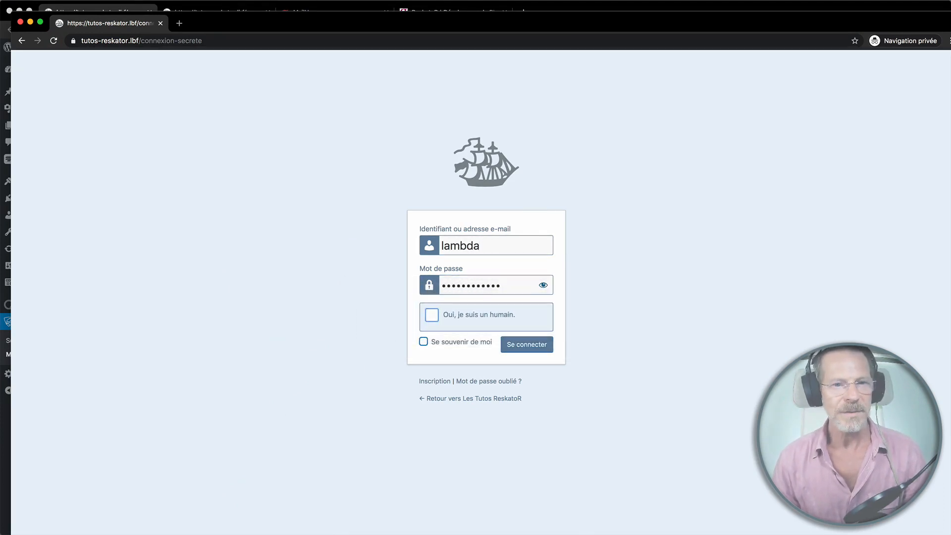
key(Tab)
key(Return)
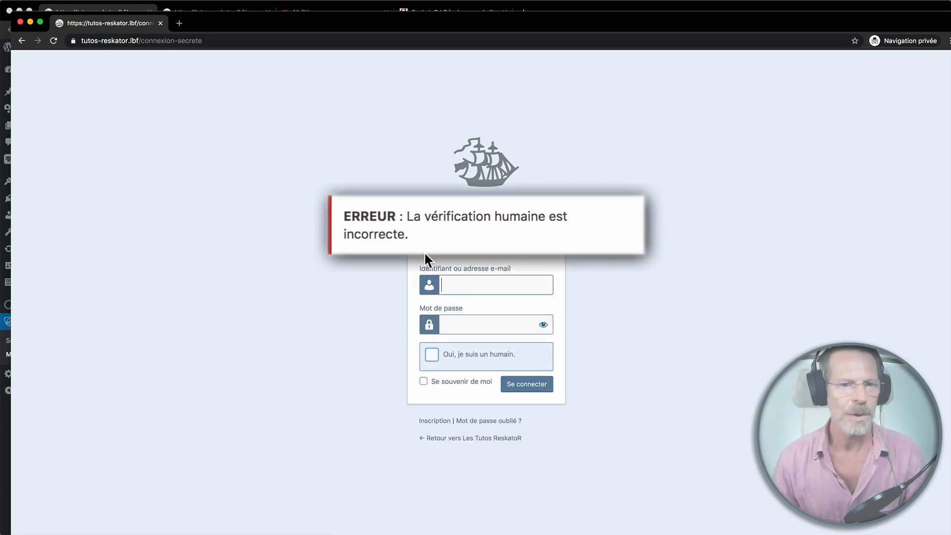
Tick the human verification and log in as lambda with the account password
click(432, 357)
click(462, 287)
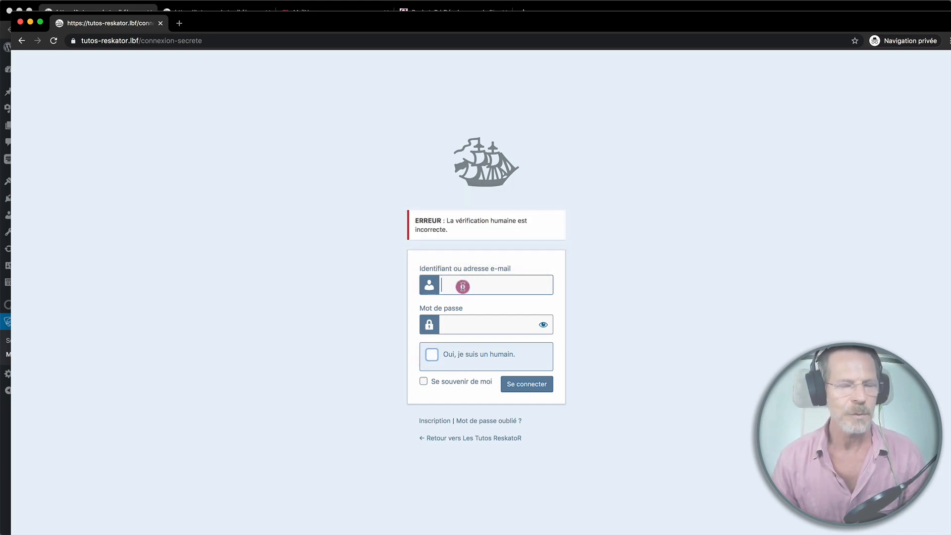
text(lambda)
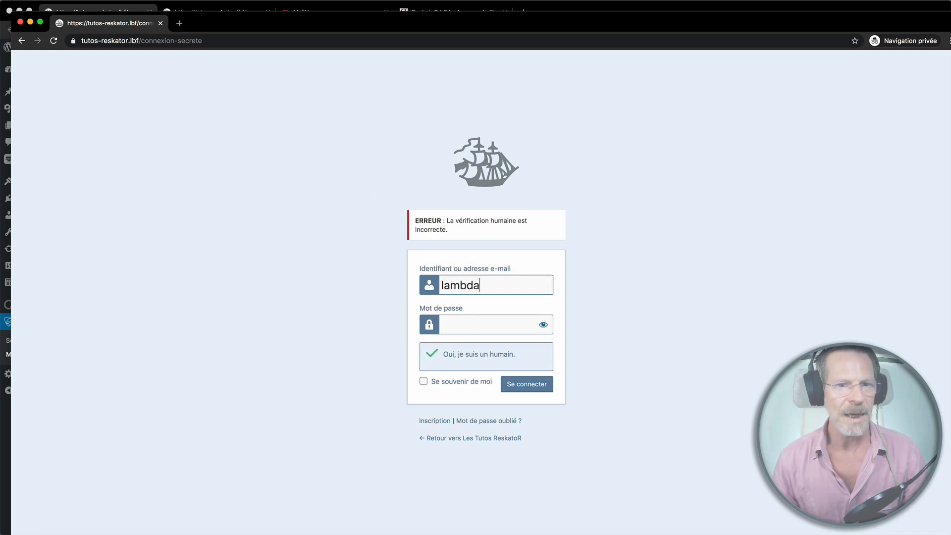
key(Tab)
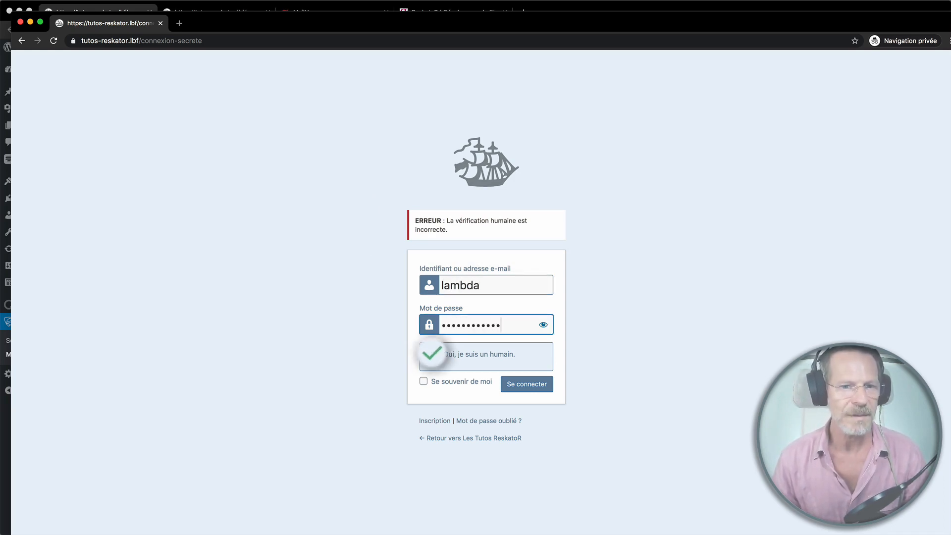
click(432, 354)
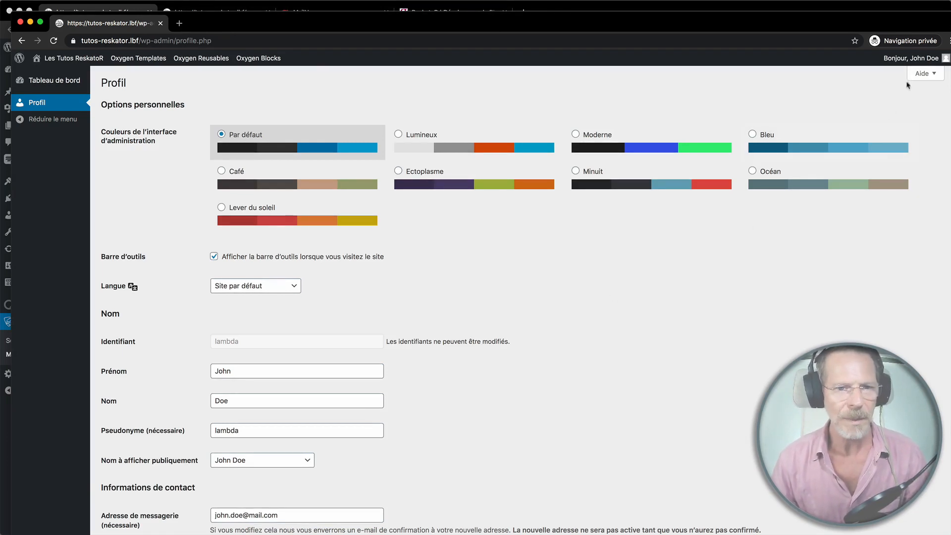
Log out of the lambda account and switch to the MailHog inbox in the main browser window
mouse_move(914, 64)
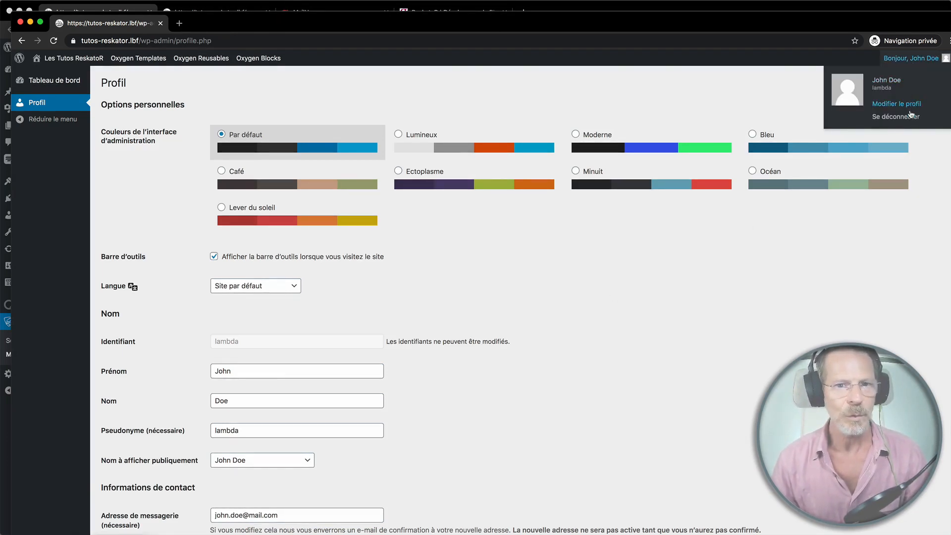
click(908, 117)
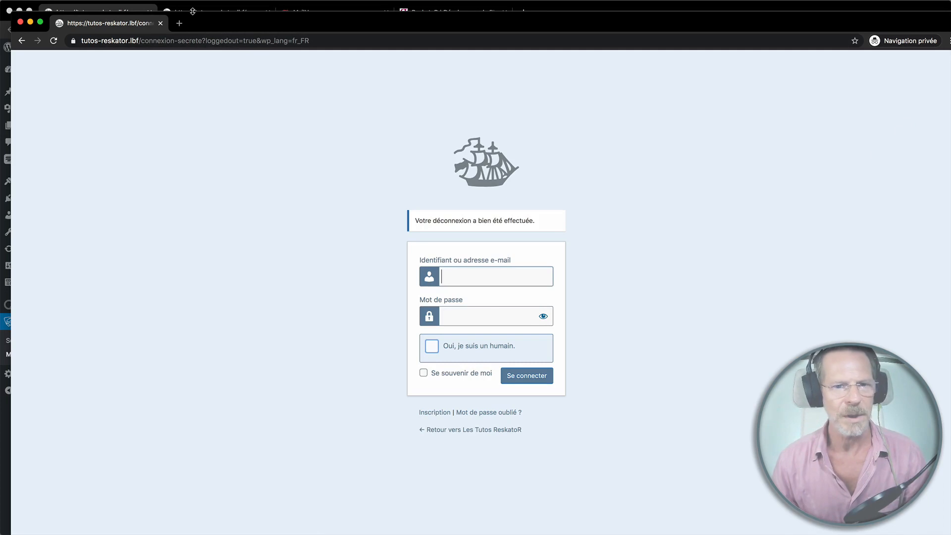
click(293, 10)
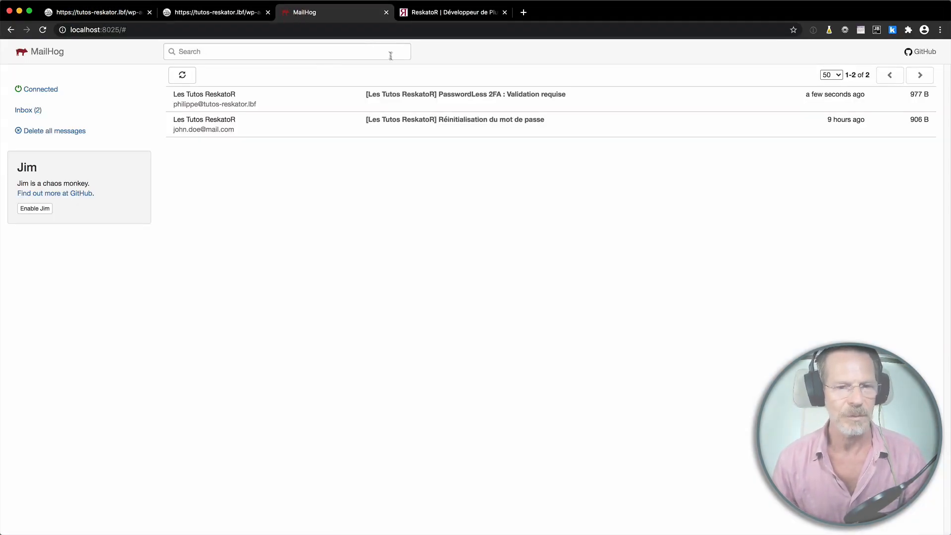
Open the PasswordLess 2FA validation message, follow its confirmation link to activate the module, and close the resulting SecuPress tab
click(454, 99)
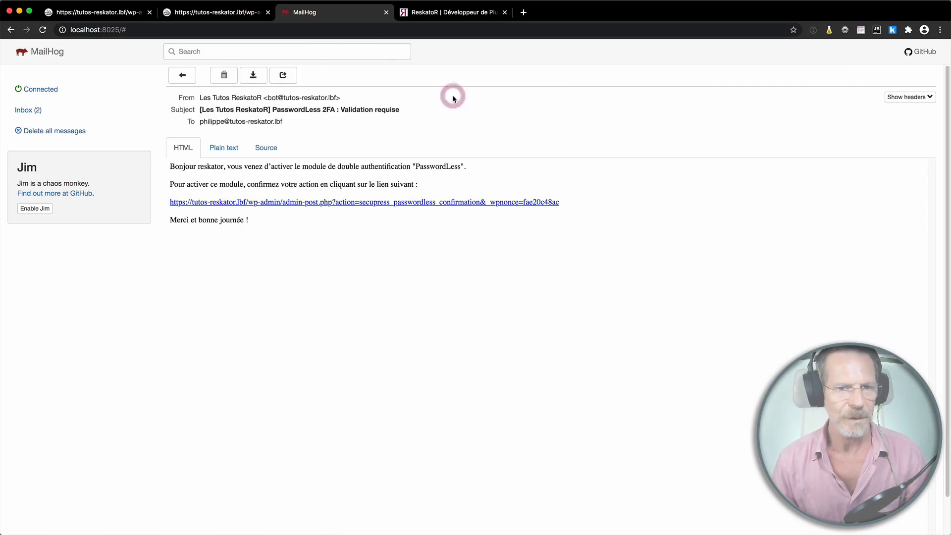
click(355, 203)
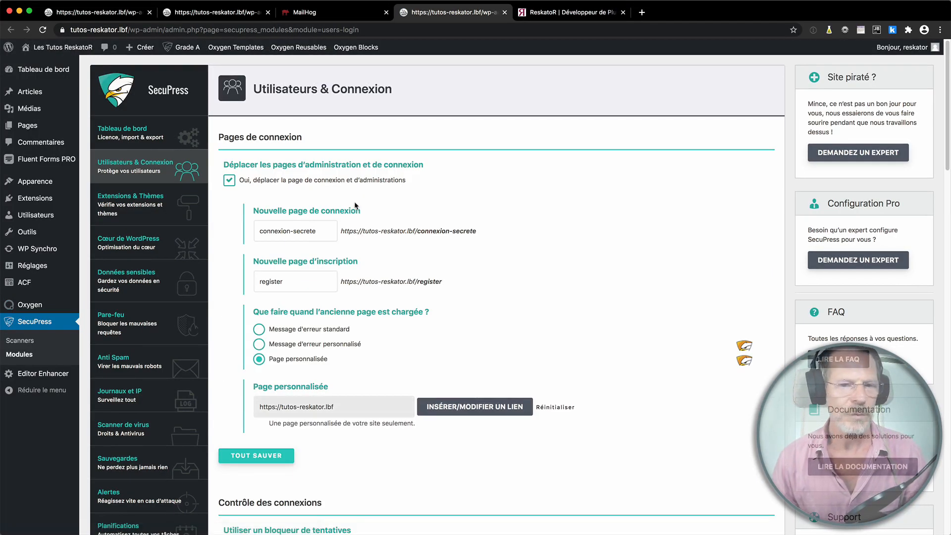
click(504, 12)
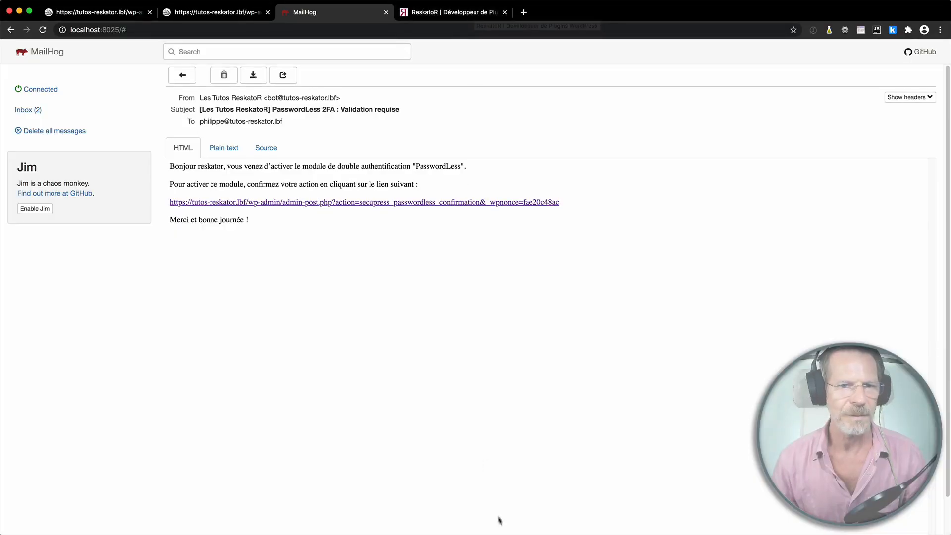
Reload the login page in the private window, tick the human verification, and submit the username lambda without a password
key(super+grave)
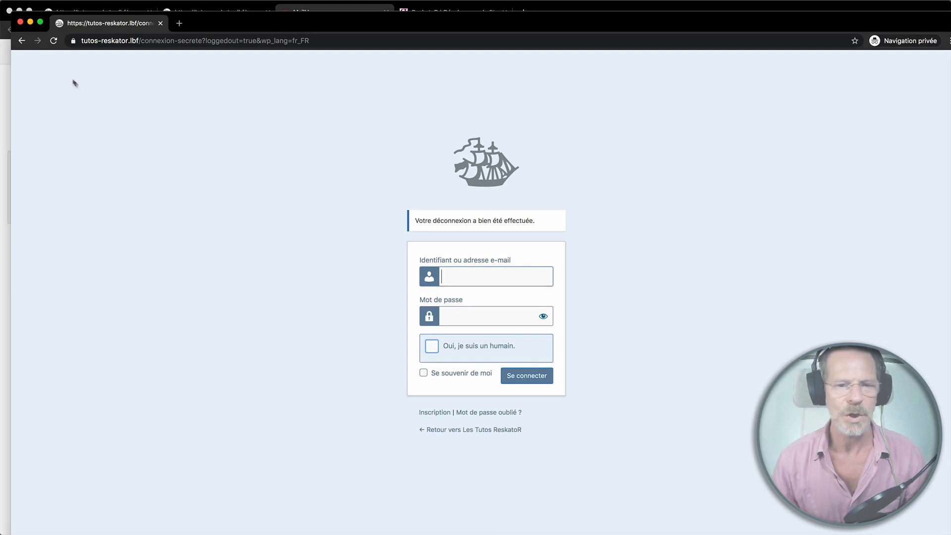
click(53, 41)
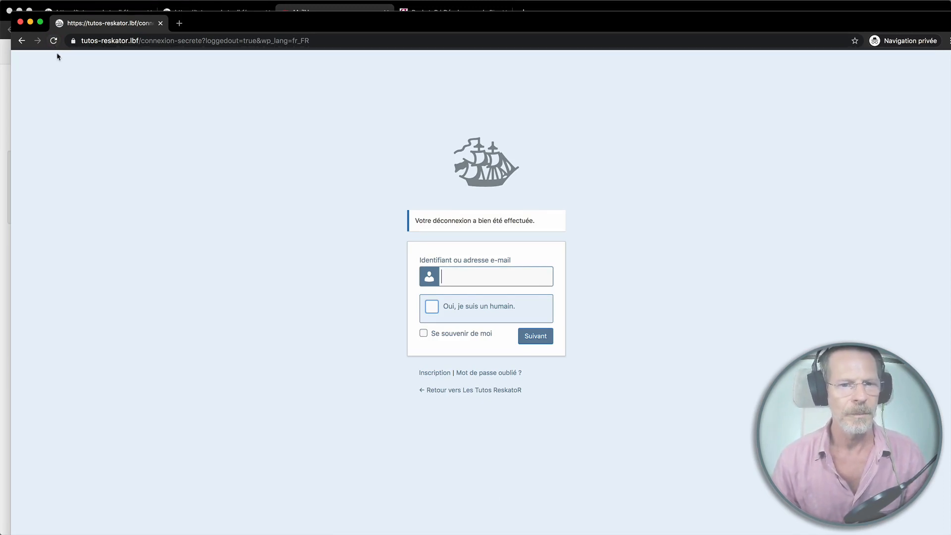
click(433, 309)
click(457, 276)
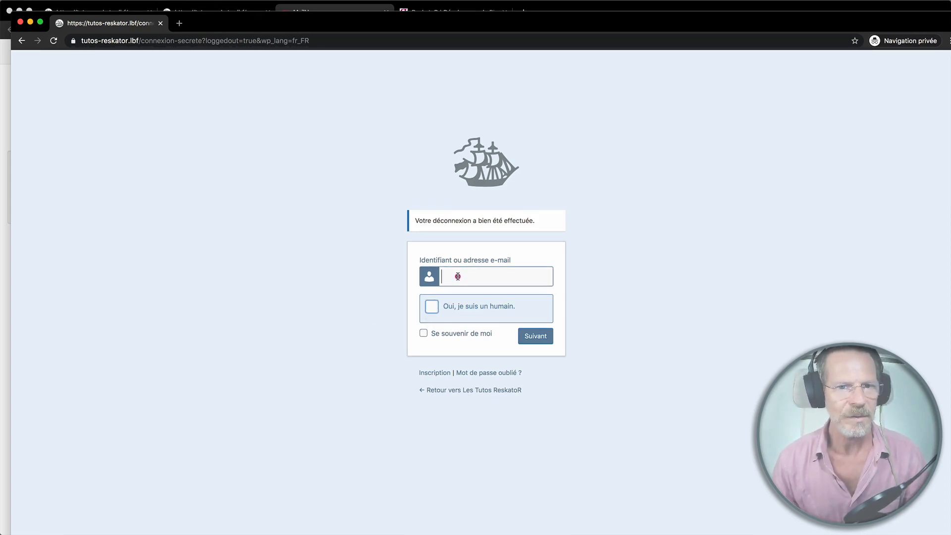
text(lamb)
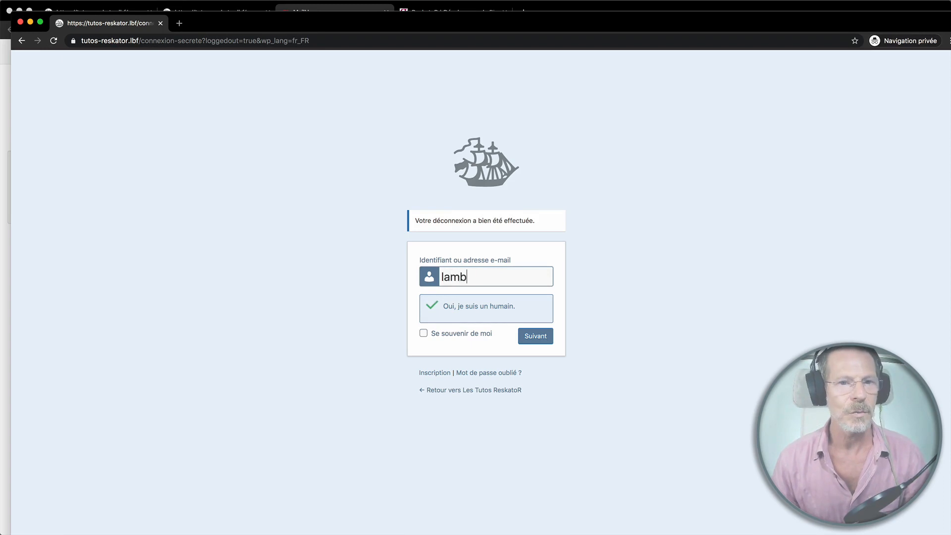
text(da)
key(Tab)
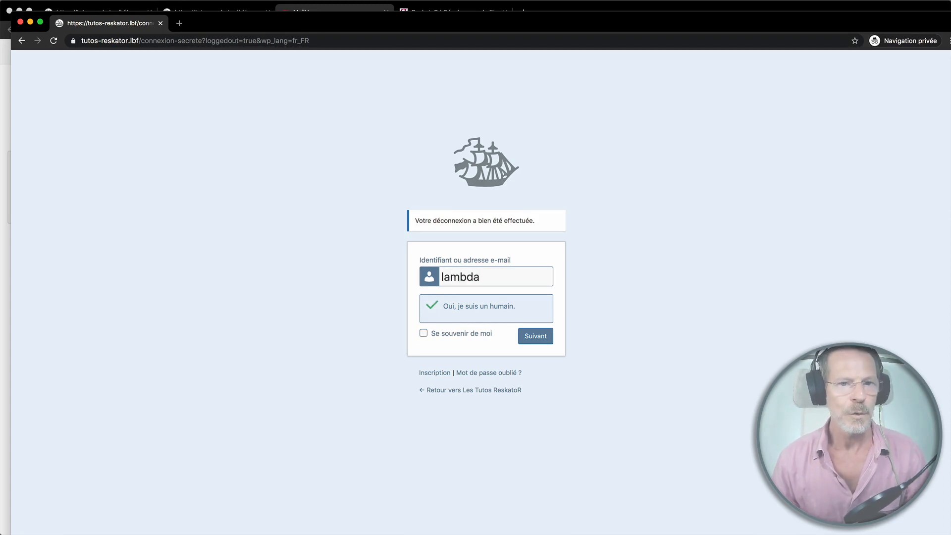
key(Tab)
key(Return)
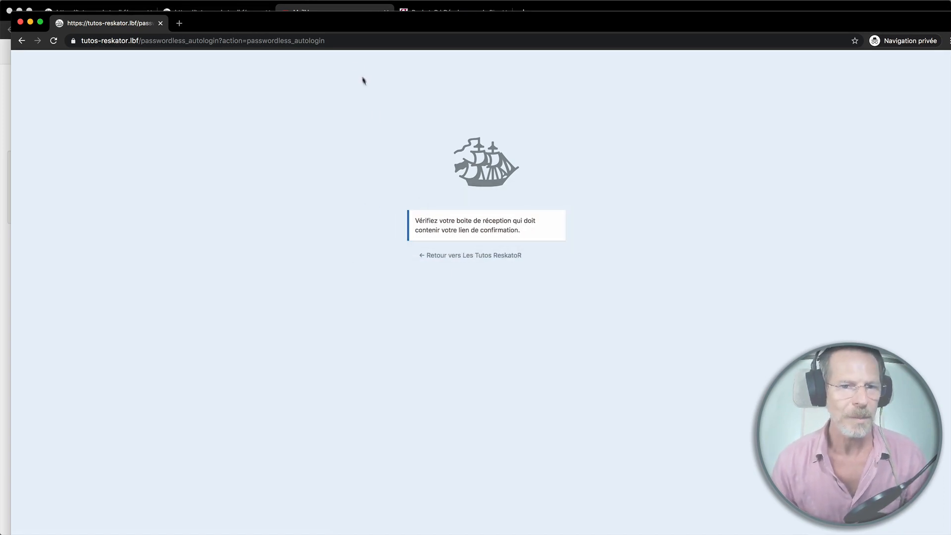
Return to the MailHog inbox, open the "Demande de connexion sécurisée" message, and log in through its connection link
click(341, 12)
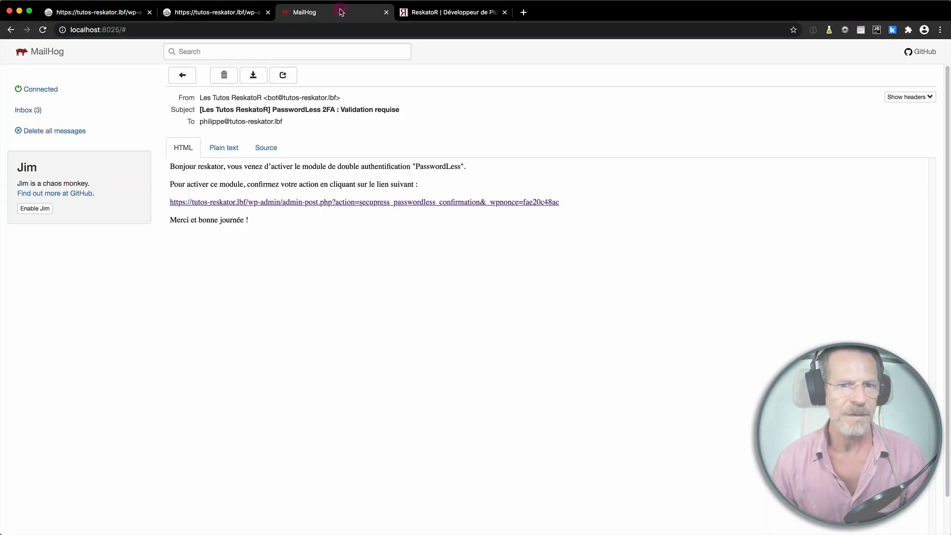
click(22, 114)
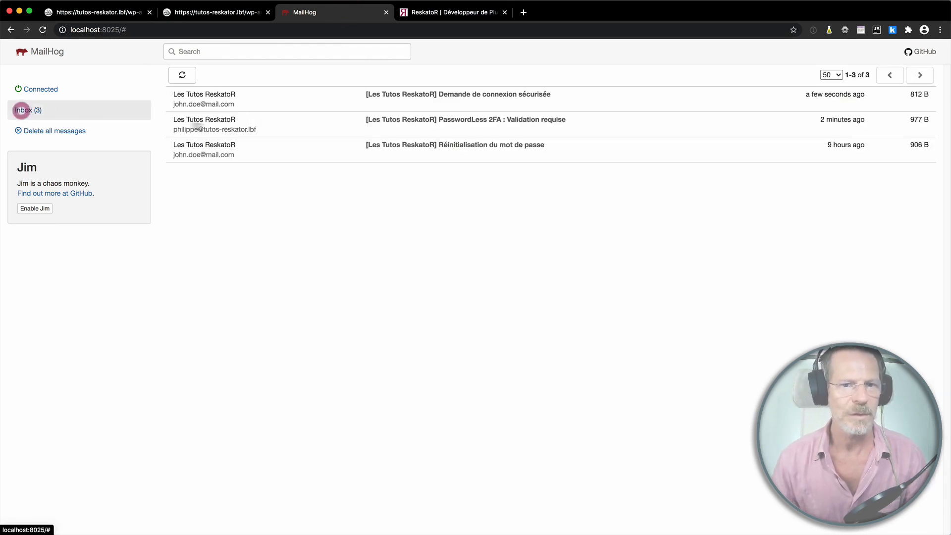
click(510, 103)
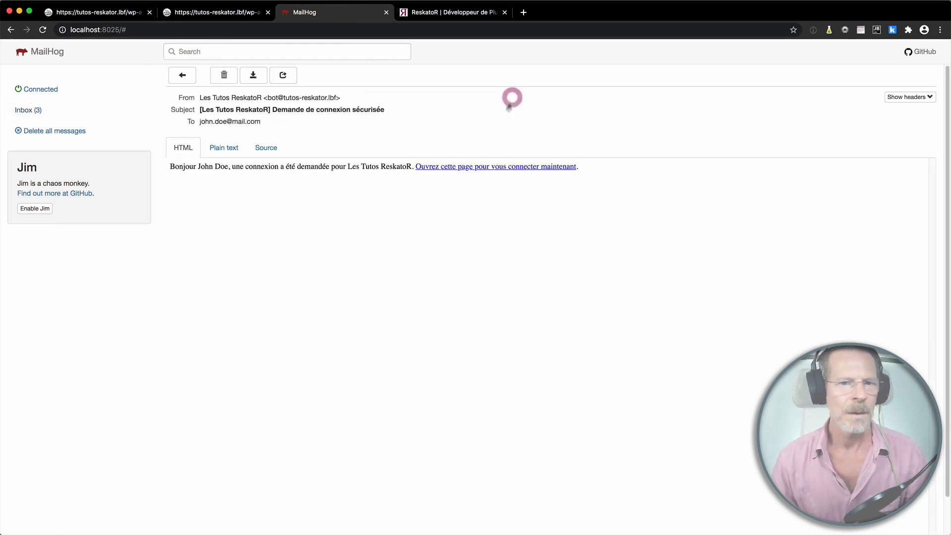
click(466, 166)
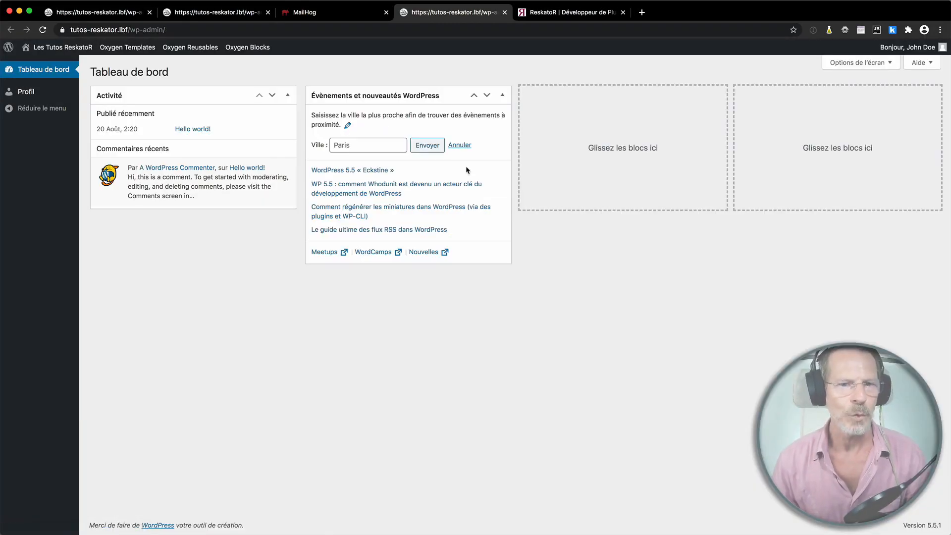
Log out of the lambda account in the main browser window and close its tab
mouse_move(909, 49)
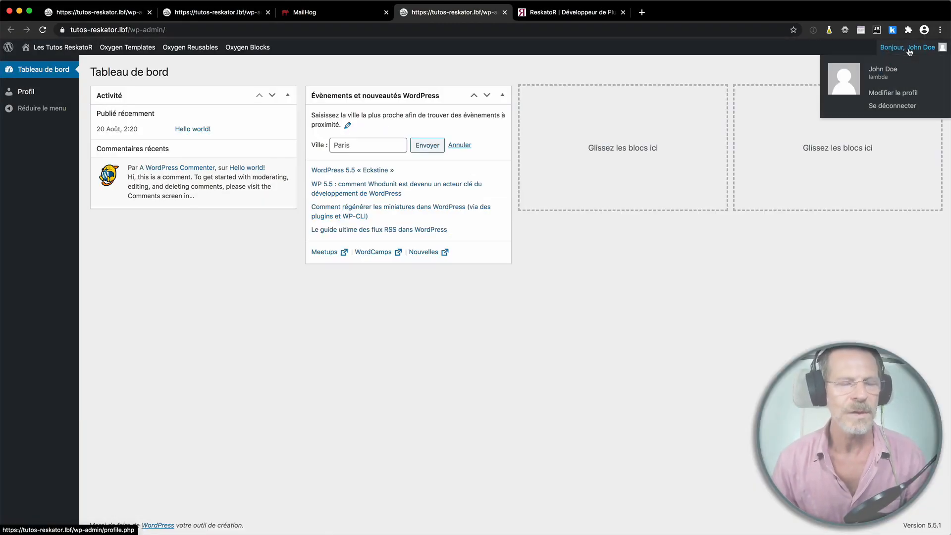
click(908, 108)
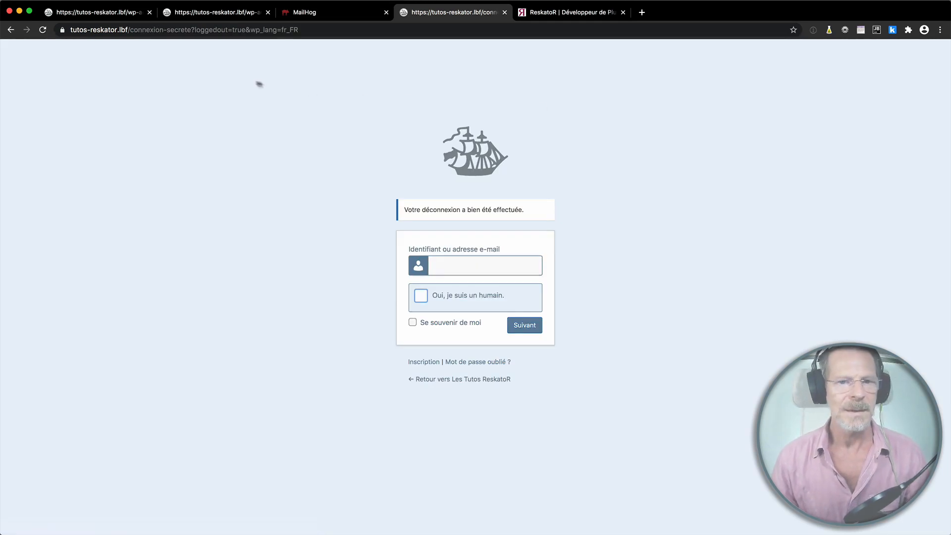
key(super+w)
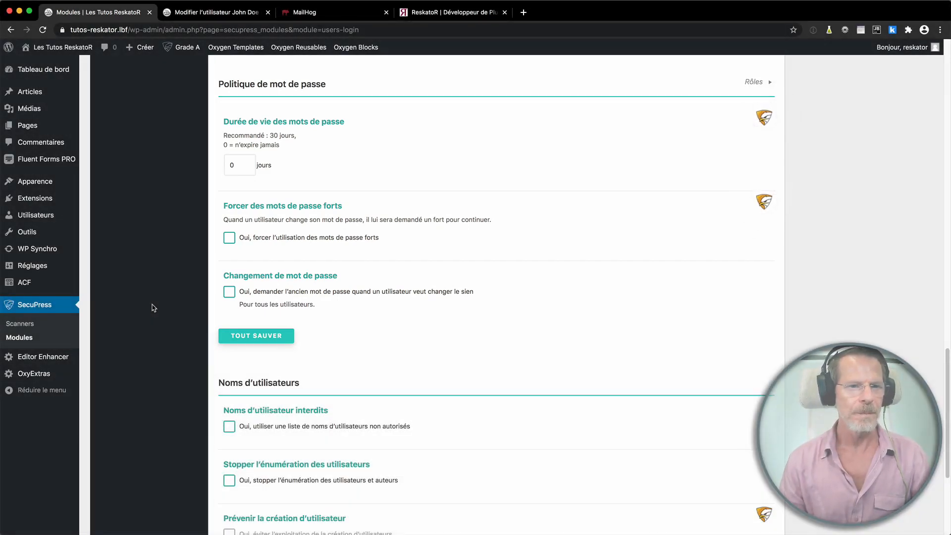
Show the roles affected by the SecuPress password policy and turn on the forced use of strong passwords
click(759, 83)
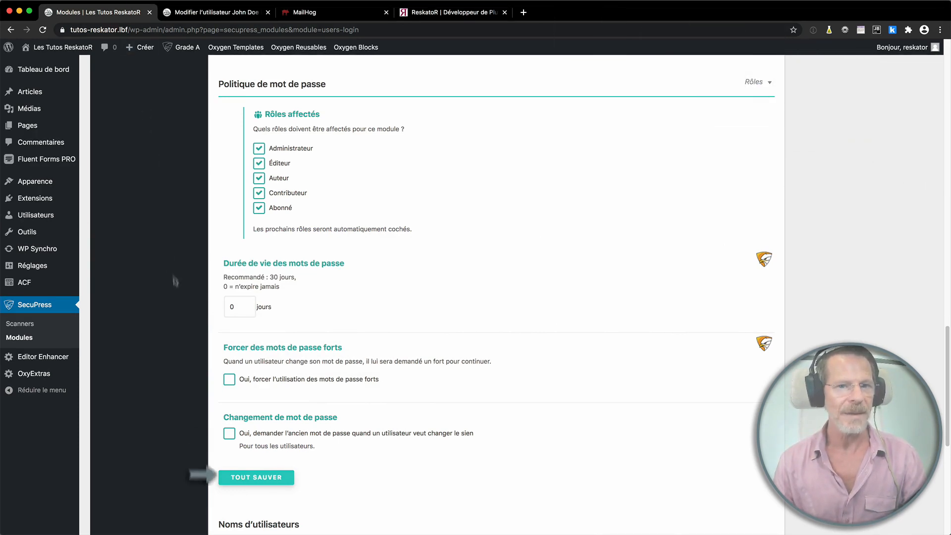
click(229, 382)
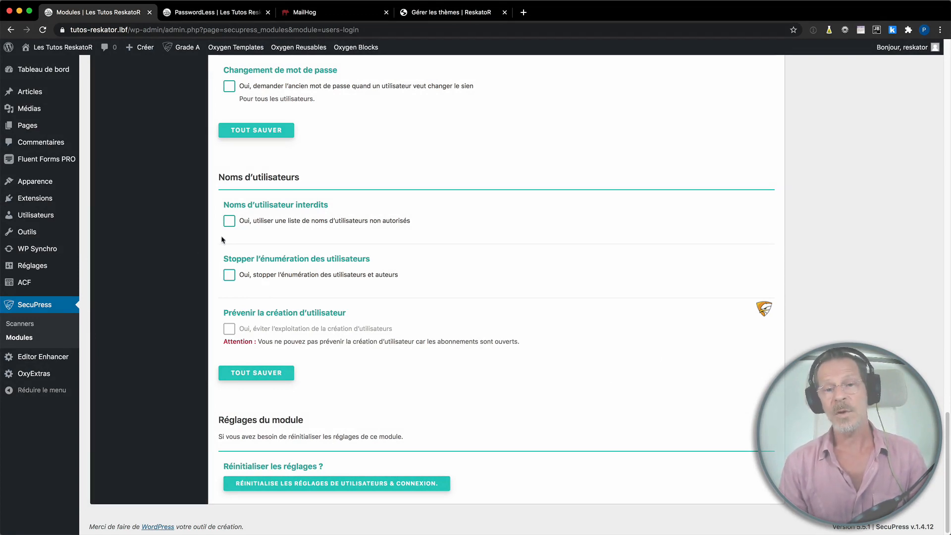
Enable the list of forbidden usernames and the blocking of user and author enumeration, and save the settings
click(228, 222)
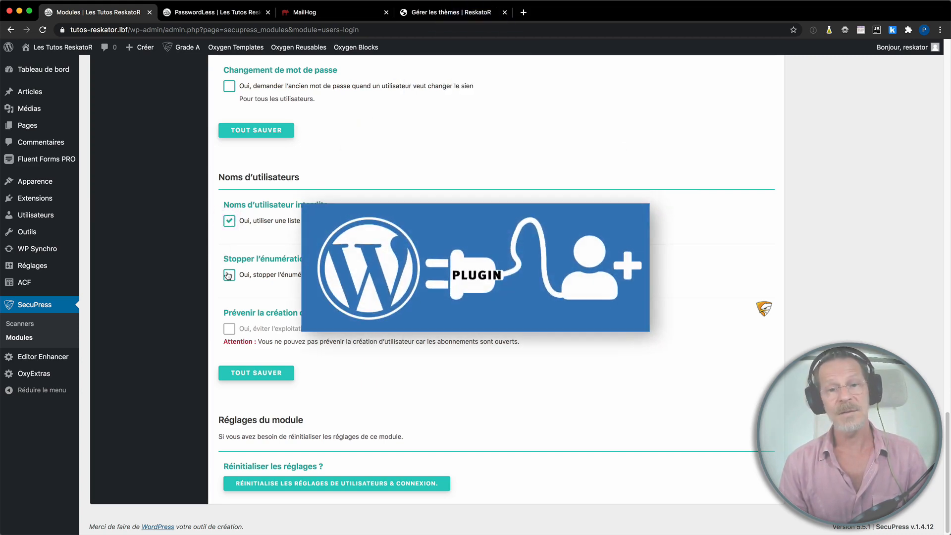
click(228, 275)
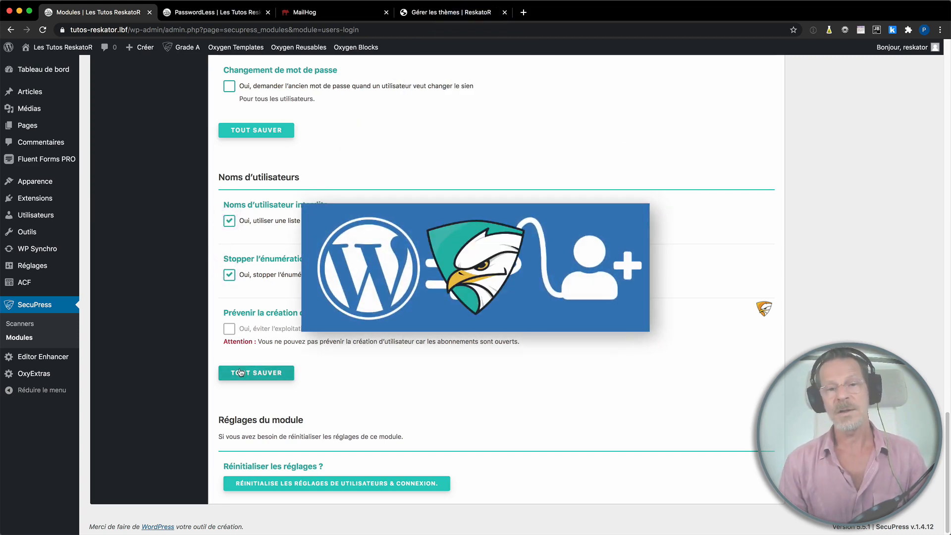
click(241, 372)
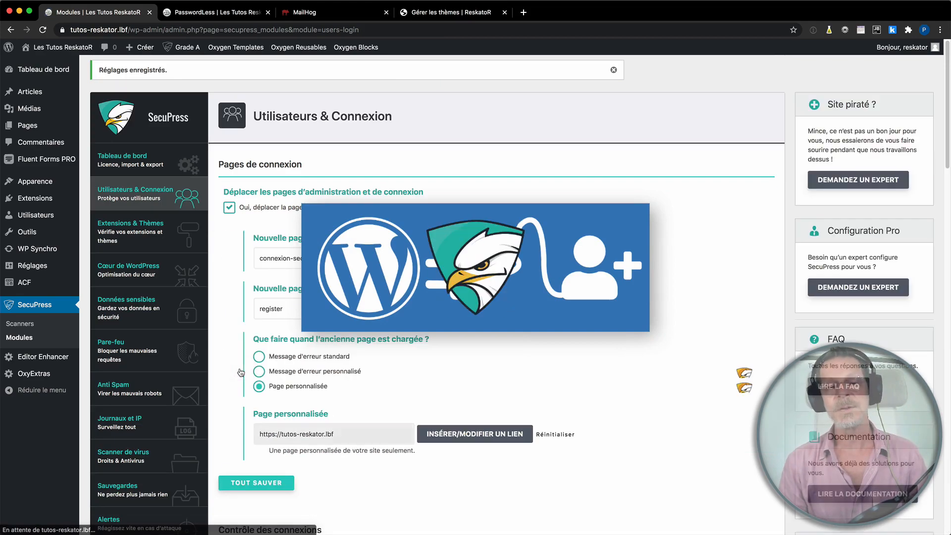
scroll(239, 369, down, 10)
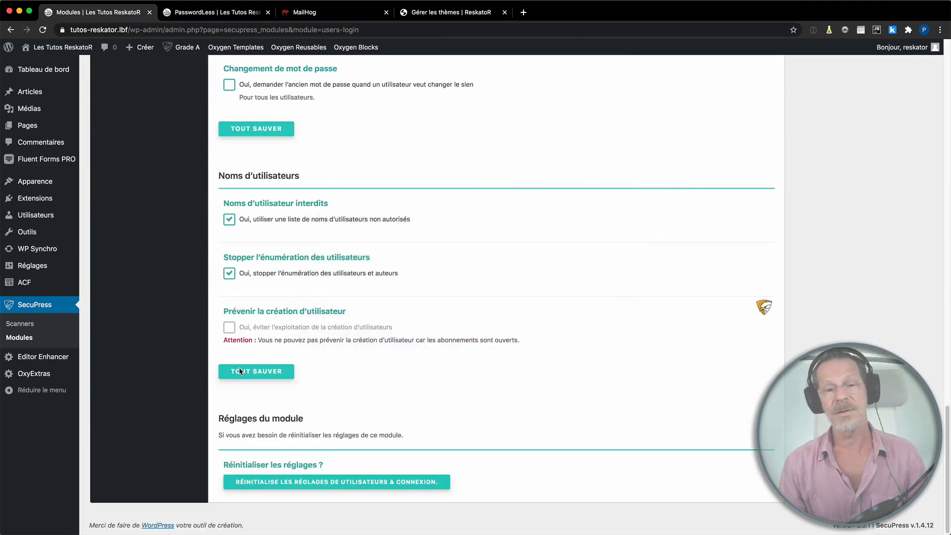